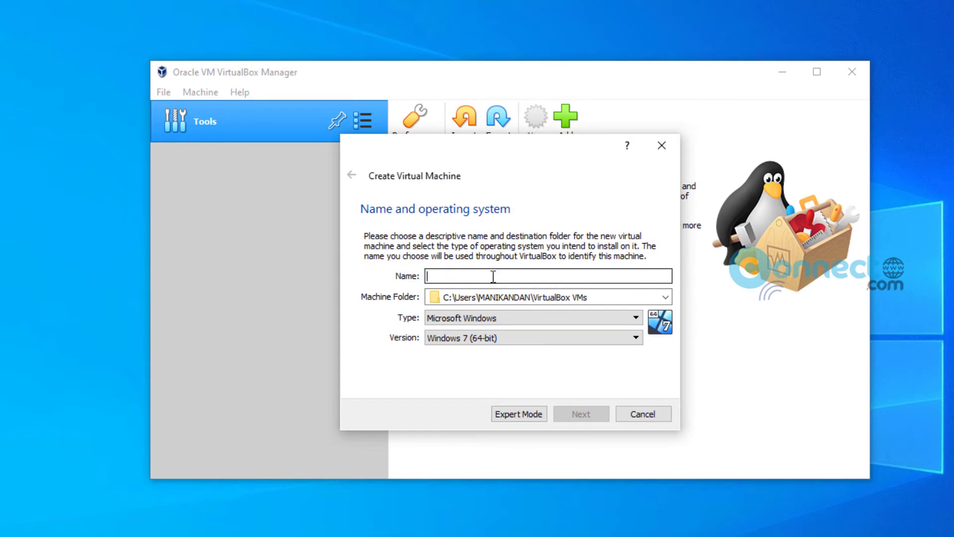
- Name the new virtual machine Xubuntu, with type Linux and version Ubuntu (64-bit)
{"action": "type", "text": "x"}
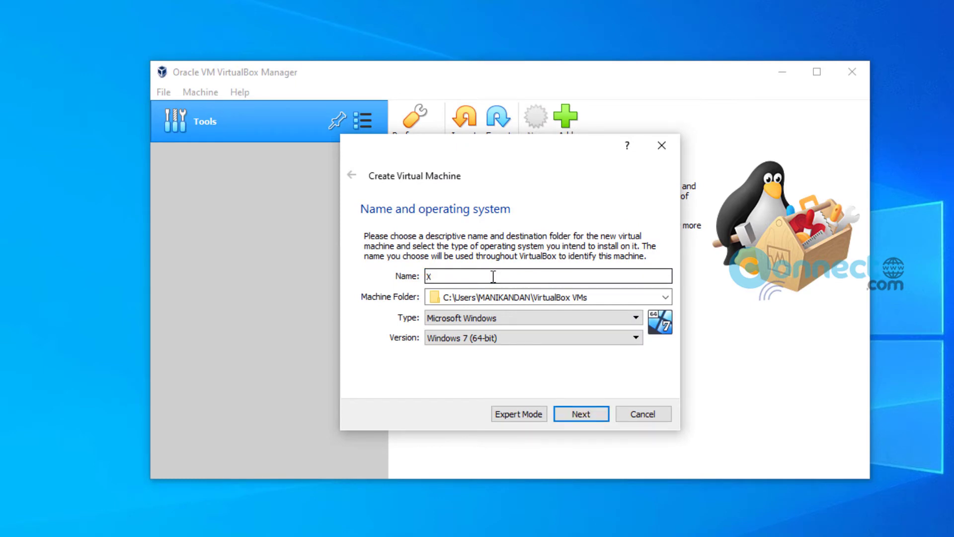
{"action": "type", "text": "ubuntu"}
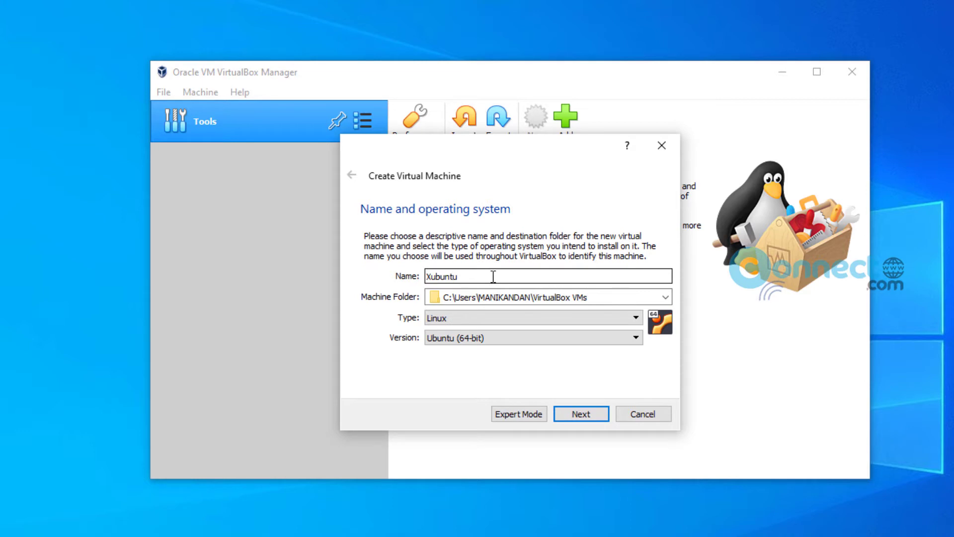
{"action": "left_click", "coordinate": [603, 338]}
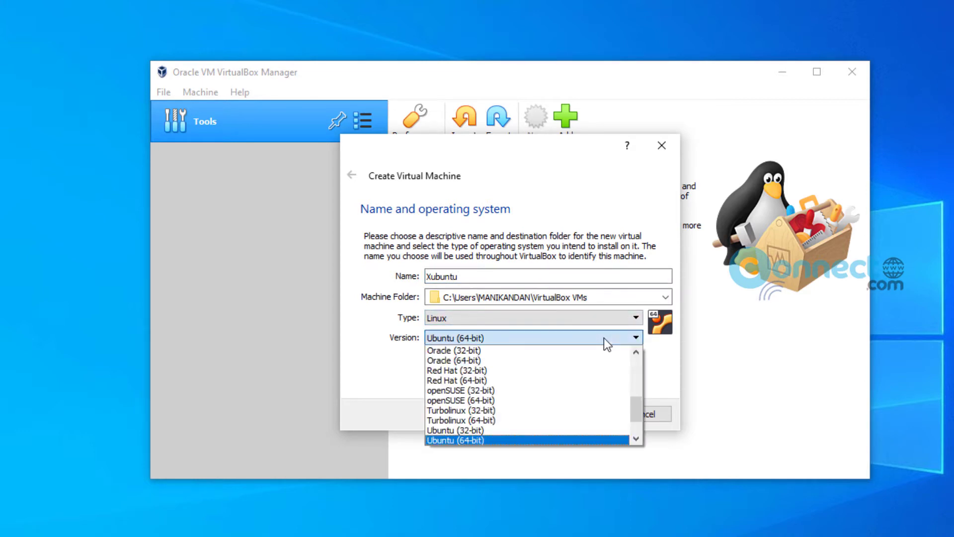
{"action": "left_click", "coordinate": [493, 440]}
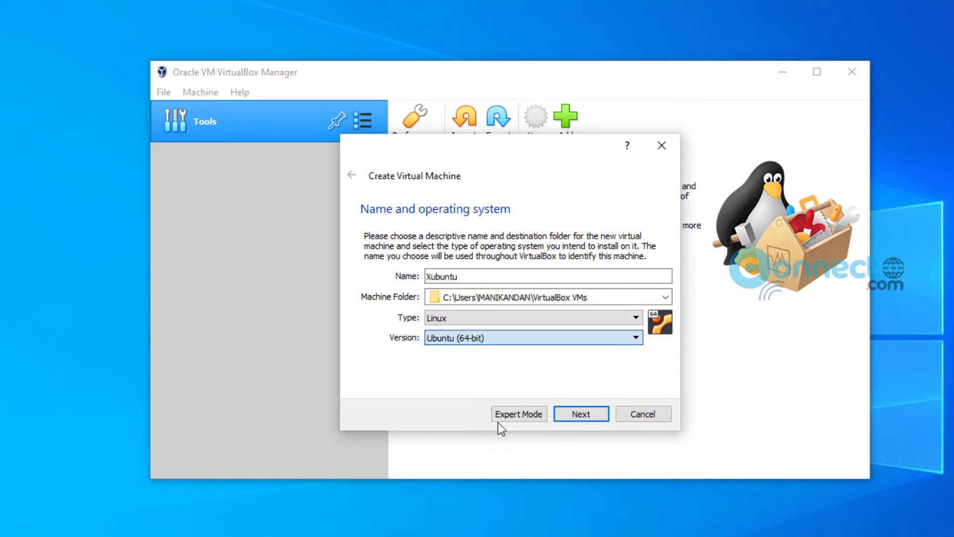
{"action": "left_click", "coordinate": [581, 414]}
- Allocate 2048 MB of memory to the virtual machine
{"action": "double_click", "coordinate": [619, 288]}
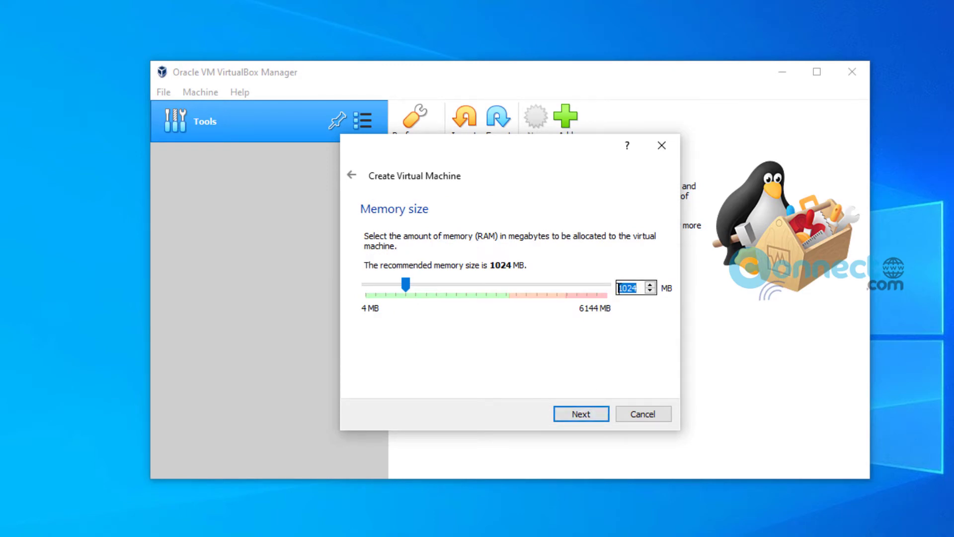
{"action": "type", "text": "2048"}
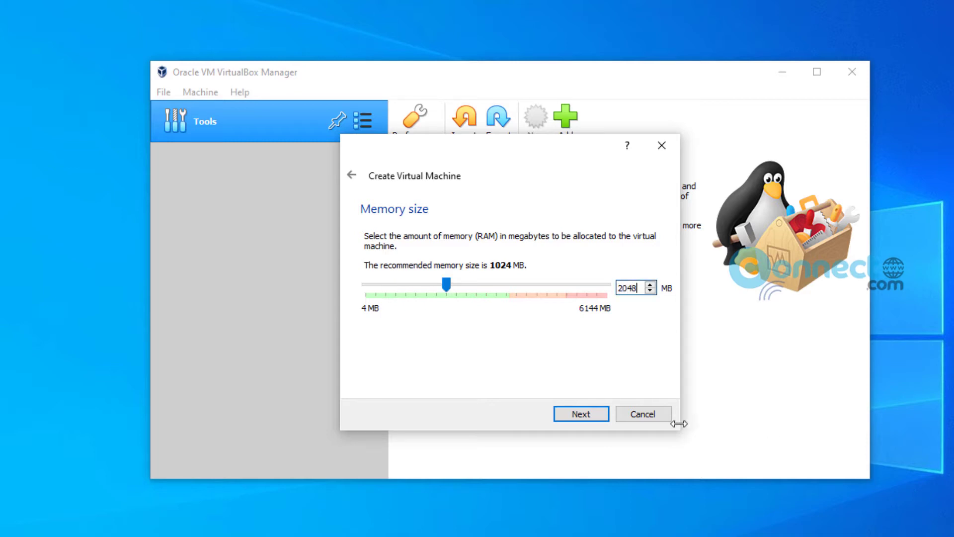
{"action": "left_click", "coordinate": [601, 413]}
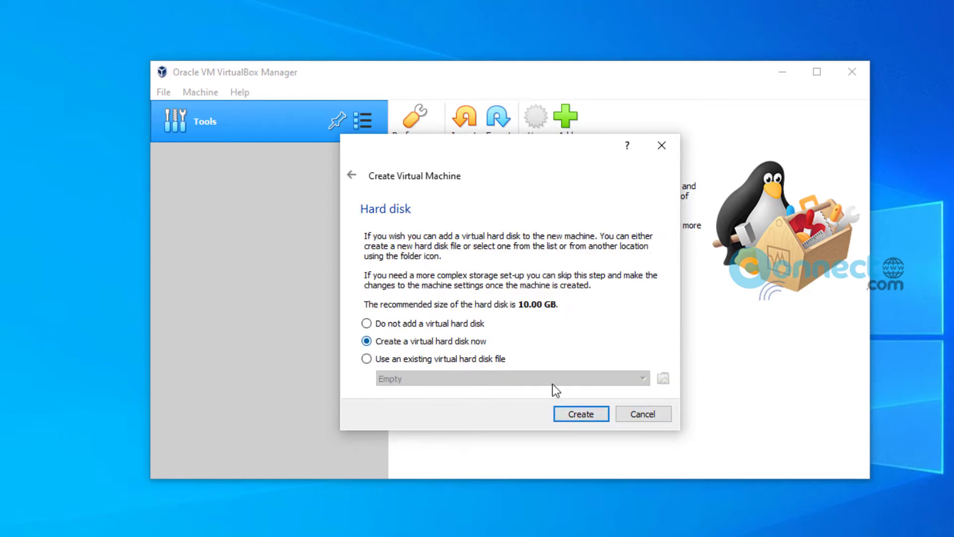
- Create a dynamically allocated 25 GB virtual hard disk in VDI format for the machine
{"action": "left_click", "coordinate": [572, 417]}
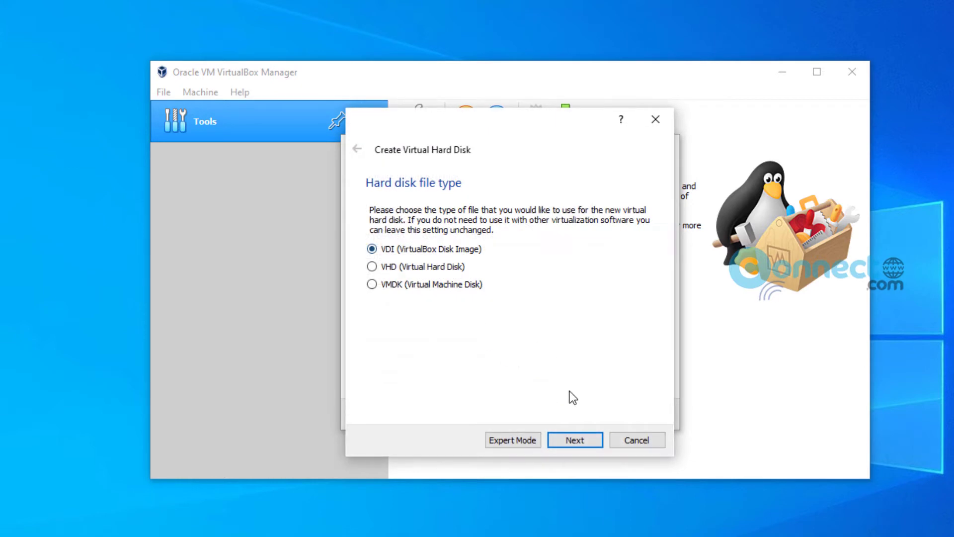
{"action": "left_click", "coordinate": [580, 438]}
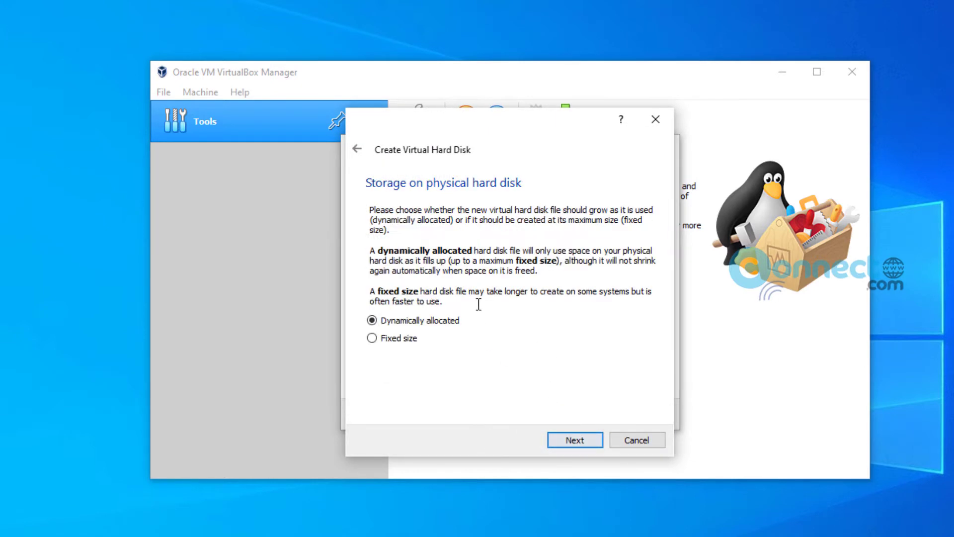
{"action": "left_click", "coordinate": [577, 437]}
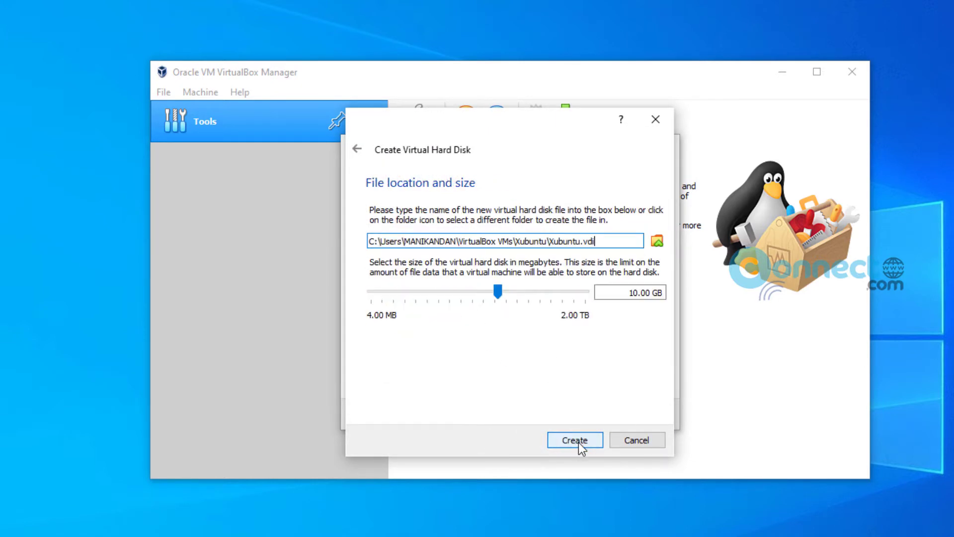
{"action": "left_click", "coordinate": [638, 293]}
{"action": "left_click_drag", "start_coordinate": [638, 293], "coordinate": [630, 295]}
{"action": "type", "text": "25"}
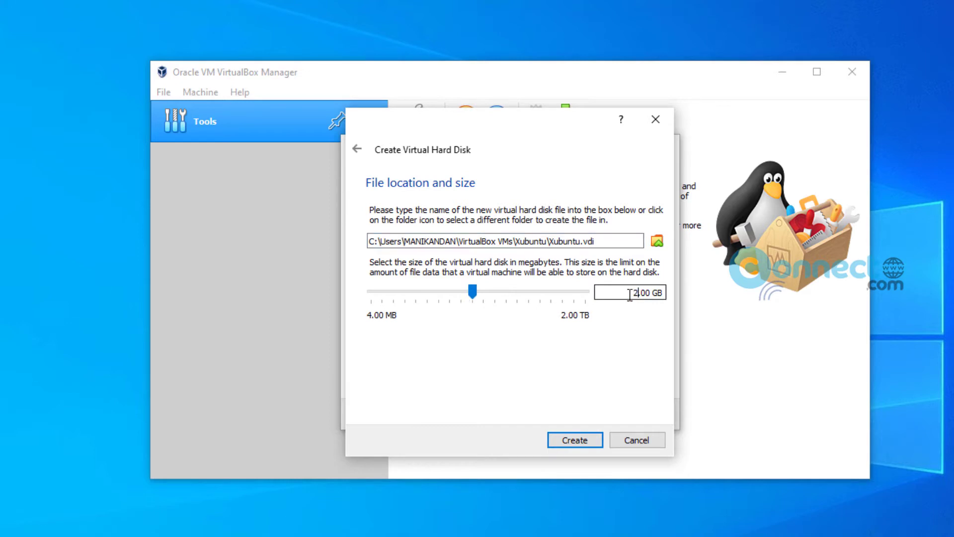
{"action": "left_click", "coordinate": [588, 445]}
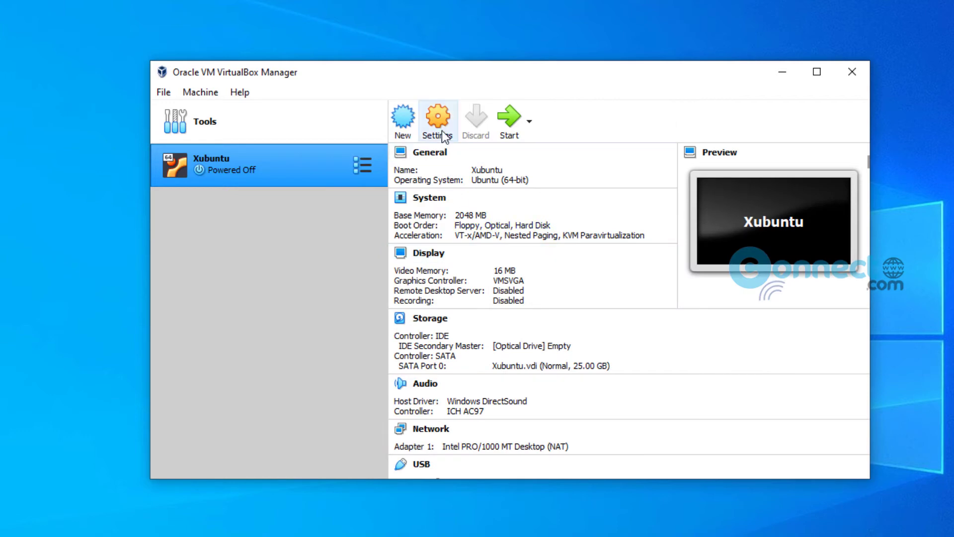
- Enable PAE/NX and Nested VT-x/AMD-V for the Xubuntu machine's processor
{"action": "left_click", "coordinate": [442, 130]}
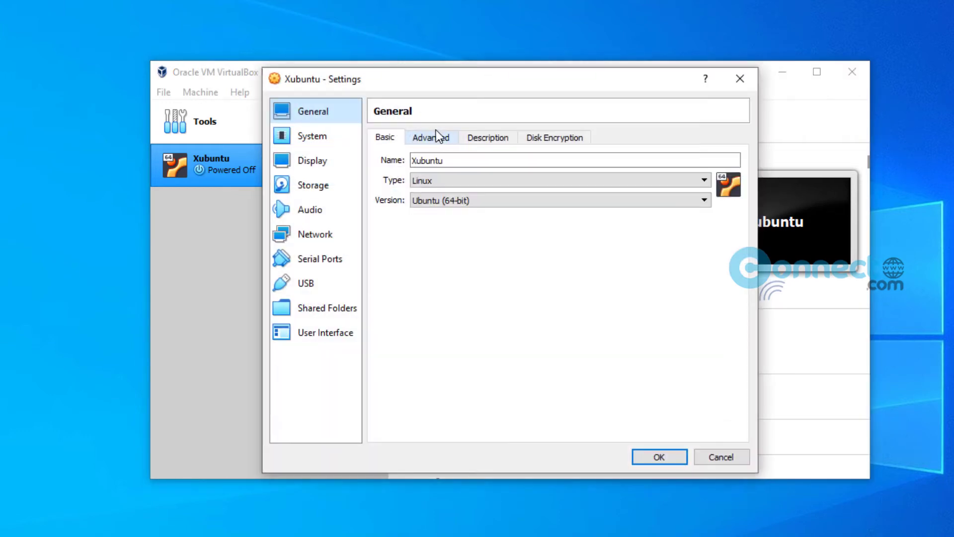
{"action": "left_click", "coordinate": [331, 143]}
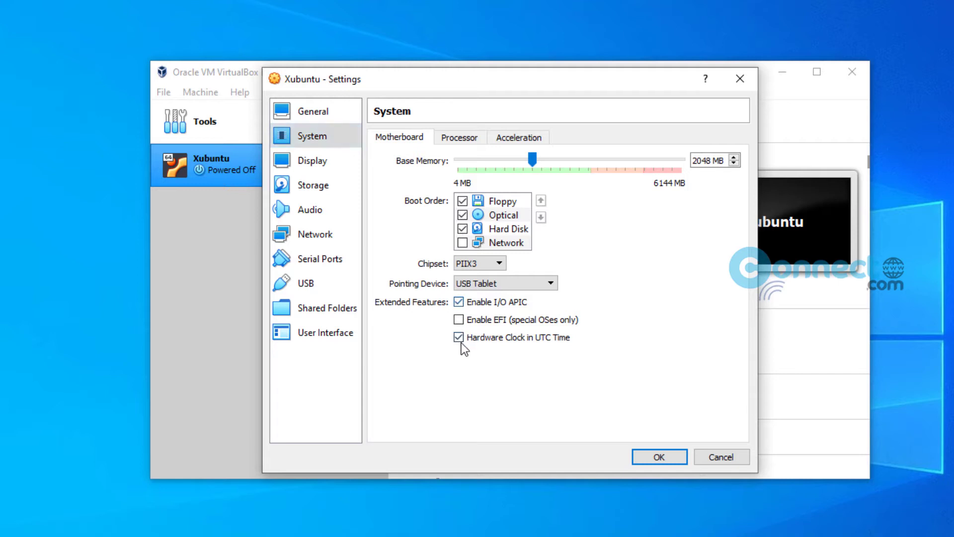
{"action": "left_click", "coordinate": [466, 139]}
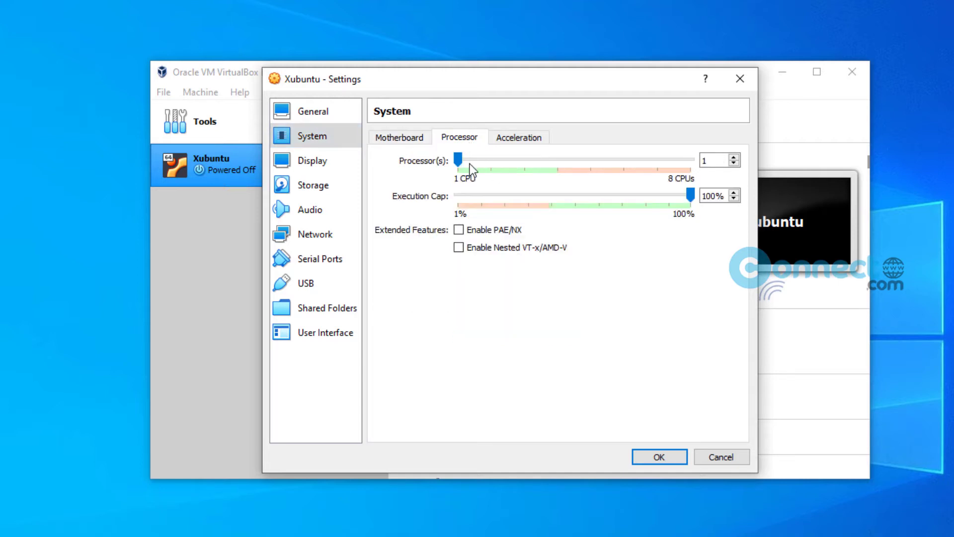
{"action": "left_click", "coordinate": [459, 247]}
{"action": "left_click", "coordinate": [480, 230]}
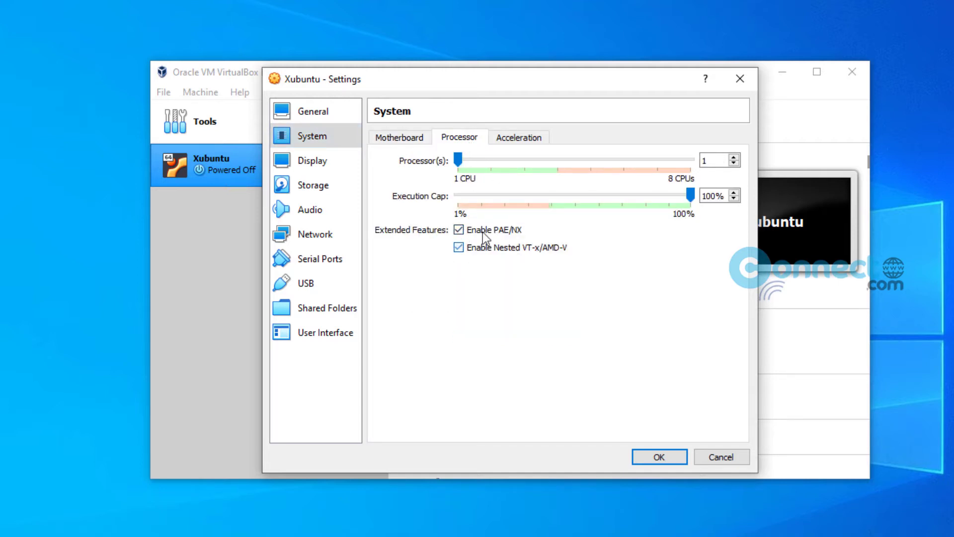
{"action": "left_click", "coordinate": [506, 139]}
- Set the machine's graphics controller to VBoxSVGA
{"action": "left_click", "coordinate": [324, 166]}
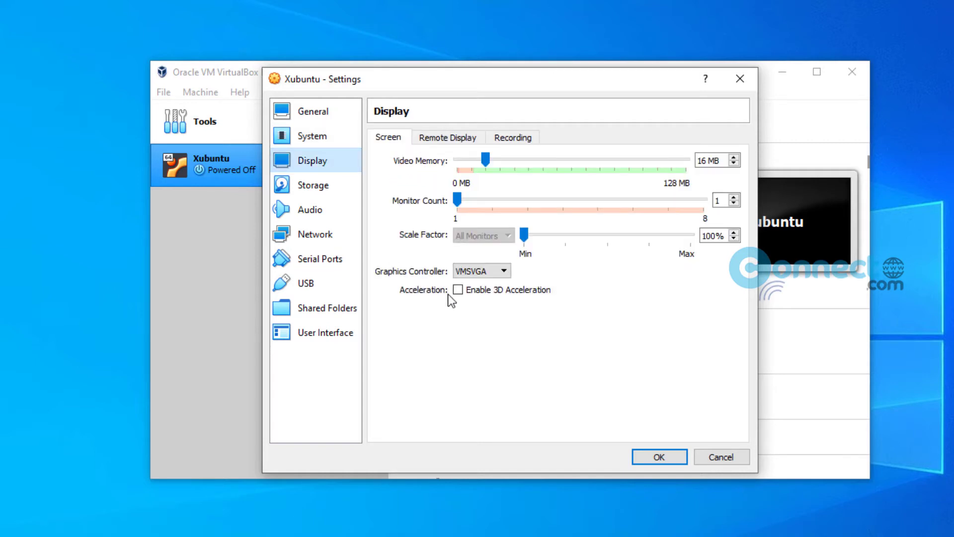
{"action": "left_click", "coordinate": [483, 272]}
{"action": "left_click", "coordinate": [490, 302]}
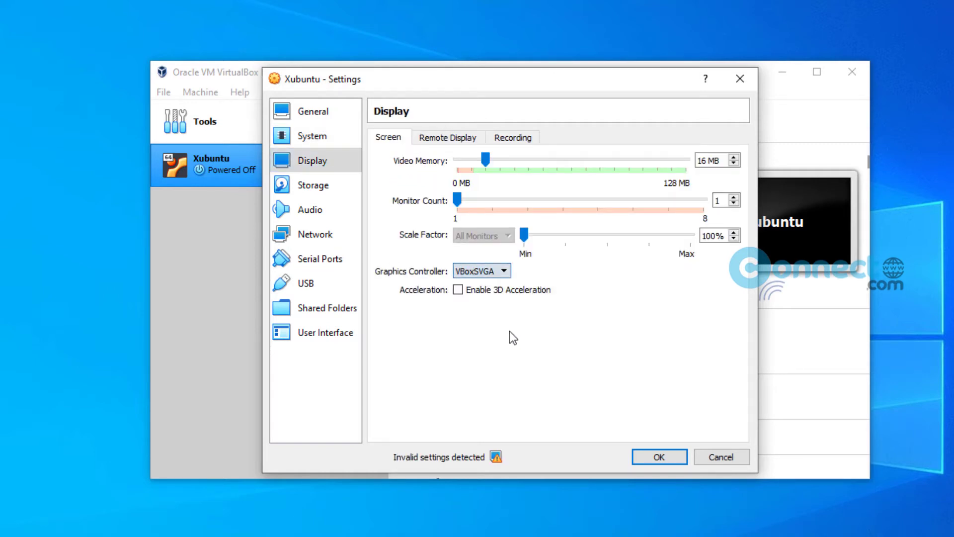
{"action": "left_click", "coordinate": [502, 271]}
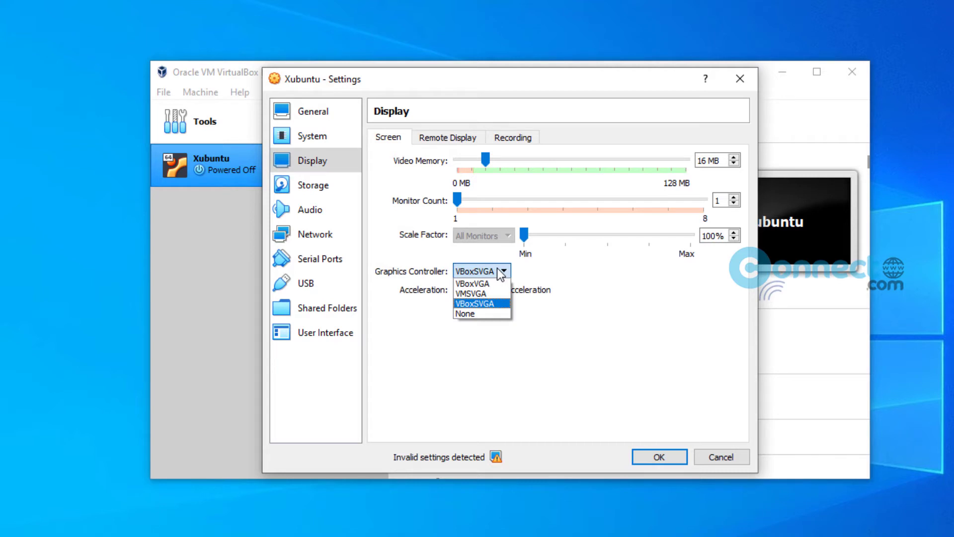
{"action": "left_click", "coordinate": [524, 266]}
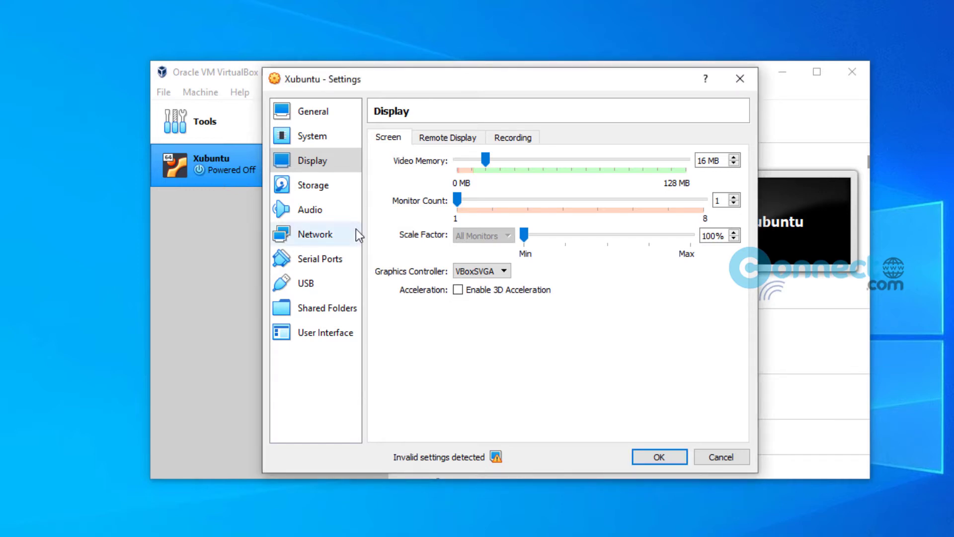
- Load xubuntu-20.04.1-desktop-amd64.iso into the empty IDE optical drive and save the machine settings
{"action": "left_click", "coordinate": [318, 191]}
{"action": "left_click", "coordinate": [426, 172]}
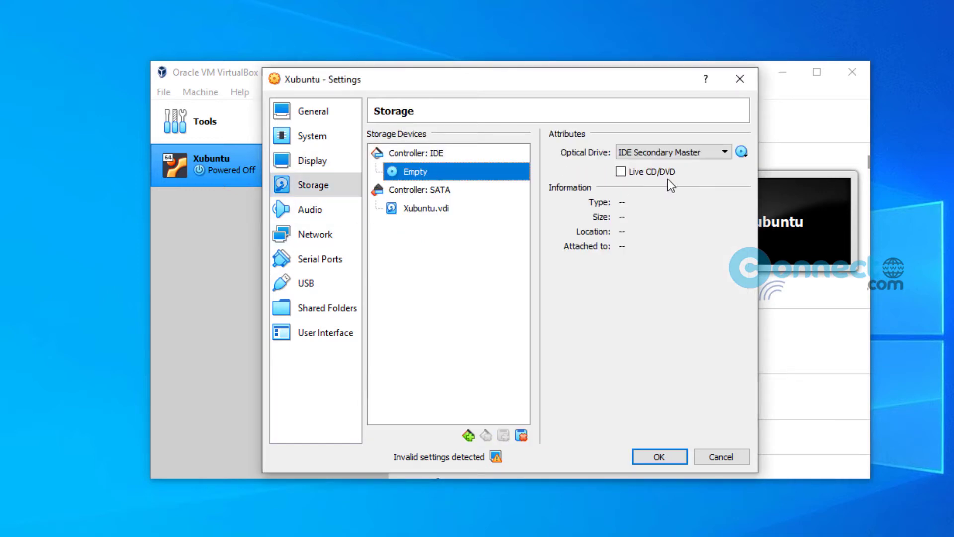
{"action": "left_click", "coordinate": [749, 153]}
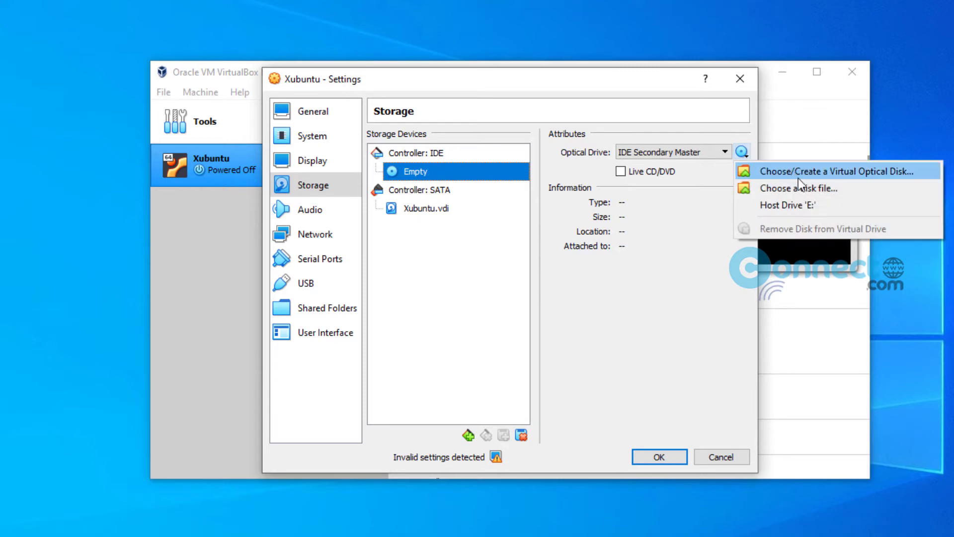
{"action": "left_click", "coordinate": [800, 182]}
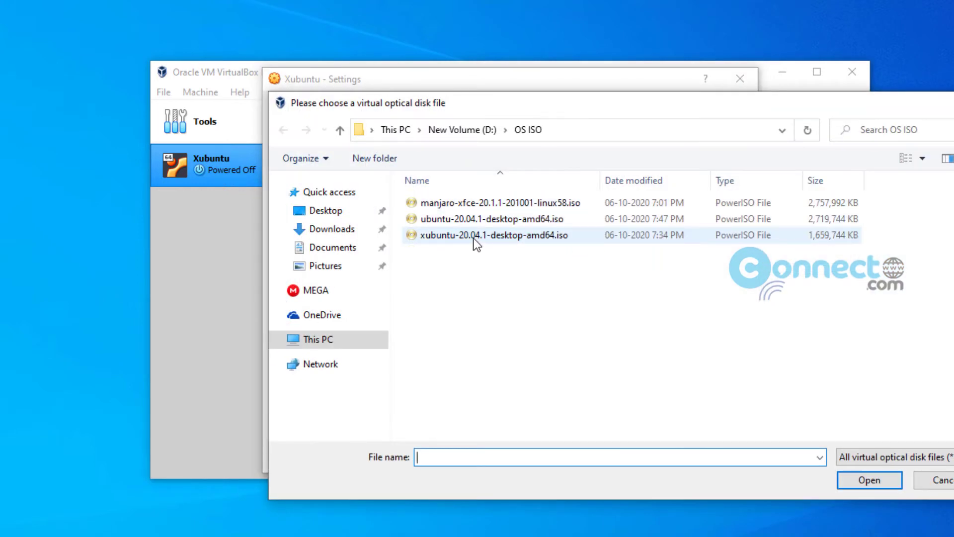
{"action": "left_click", "coordinate": [473, 237]}
{"action": "left_click", "coordinate": [869, 479]}
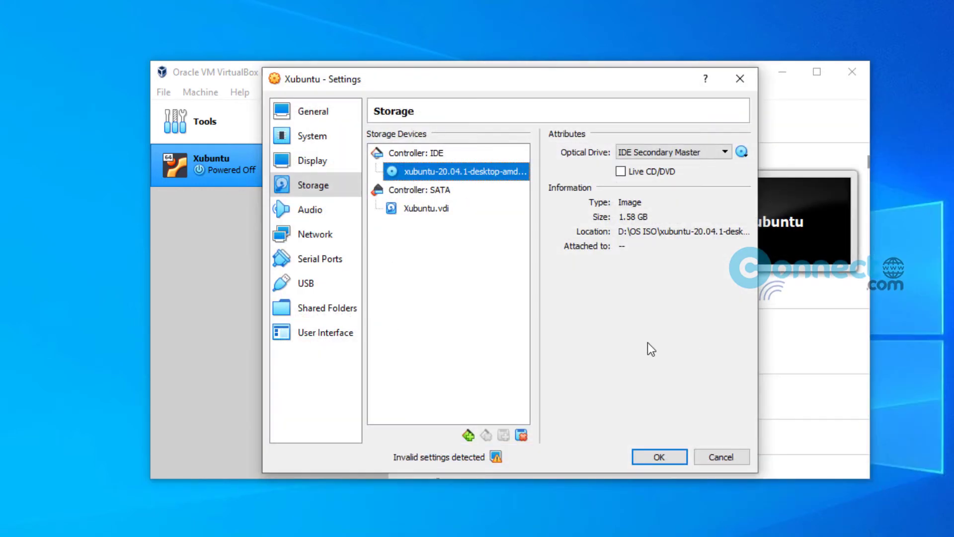
{"action": "left_click", "coordinate": [673, 458]}
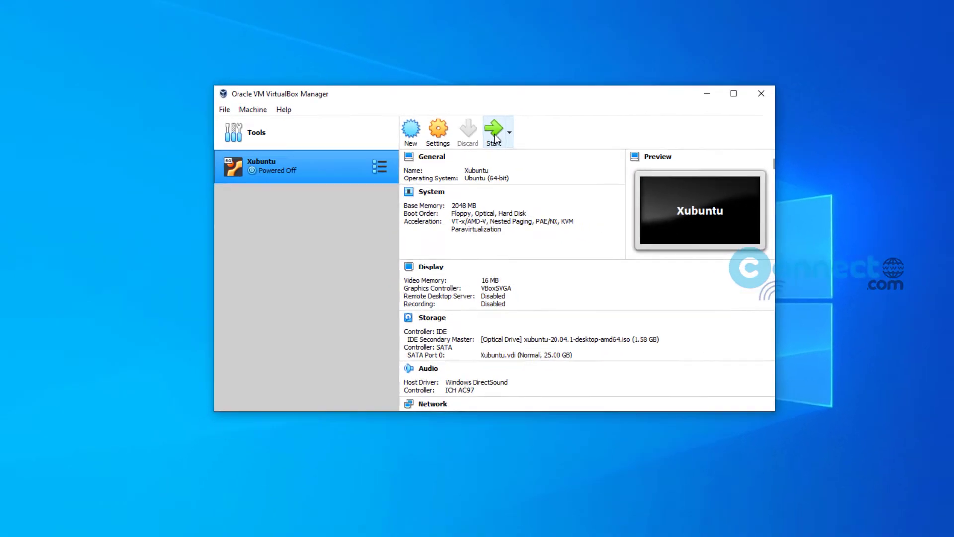
- Start the Xubuntu machine with xubuntu-20.04.1-desktop-amd64.iso as its start-up disk
{"action": "left_click", "coordinate": [496, 139]}
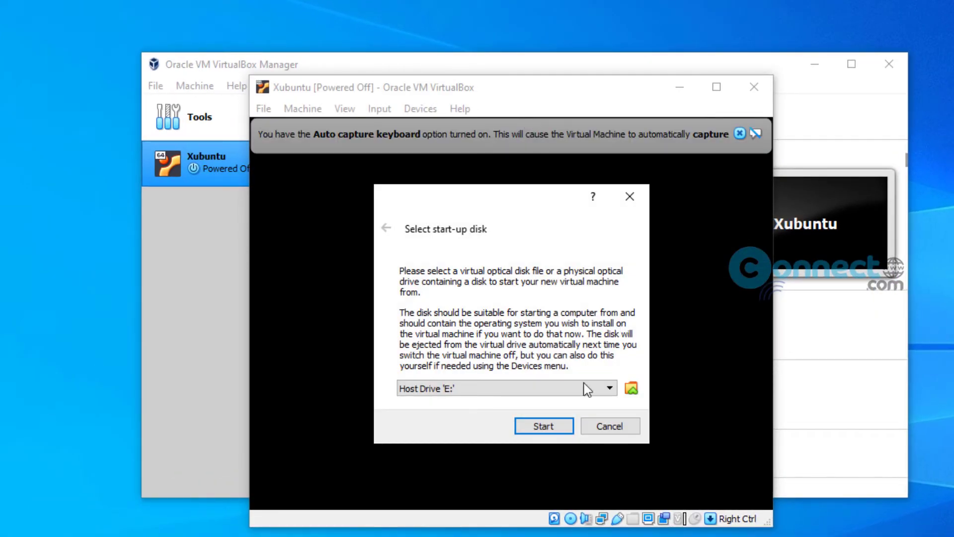
{"action": "left_click", "coordinate": [598, 388]}
{"action": "left_click", "coordinate": [582, 413]}
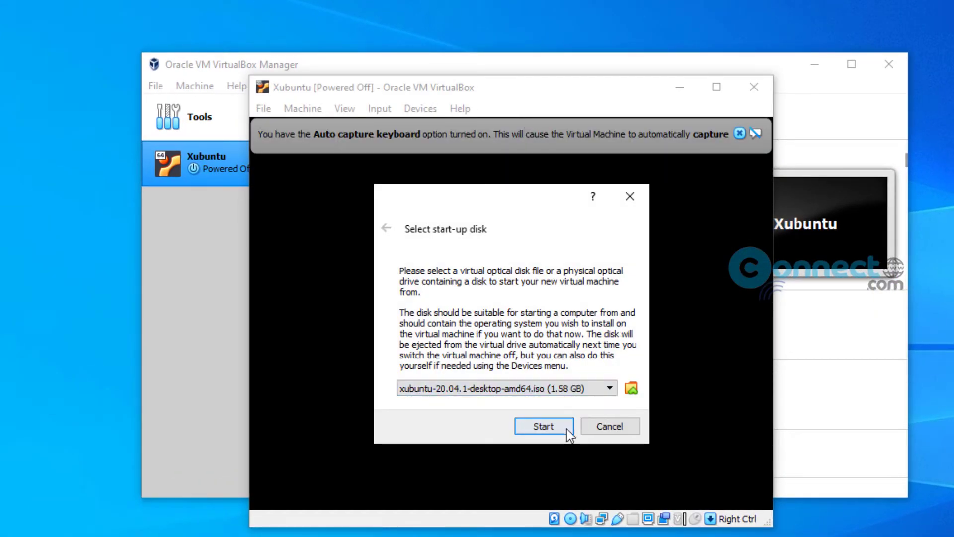
{"action": "left_click", "coordinate": [566, 428]}
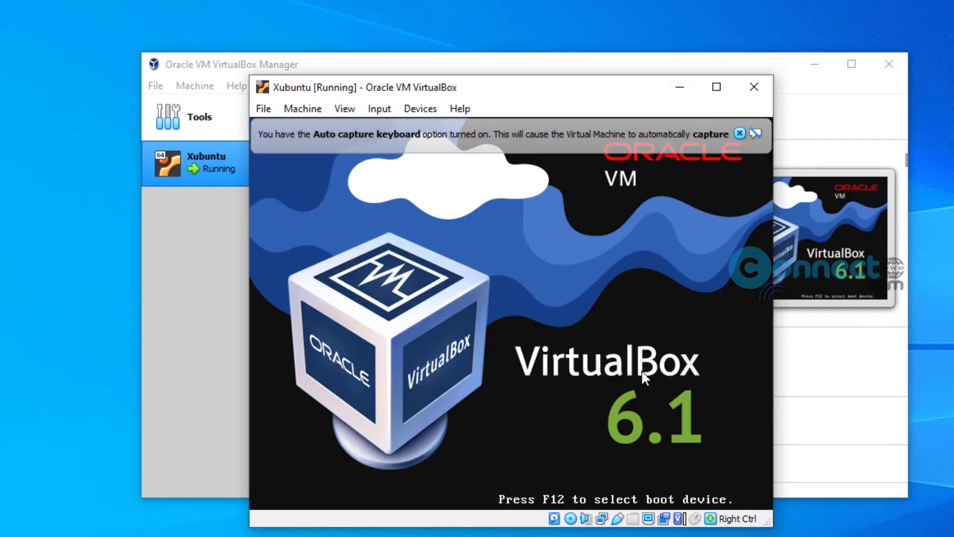
- Dismiss the keyboard capture and mouse integration messages and turn off Auto-resize Guest Display
{"action": "left_click", "coordinate": [739, 133]}
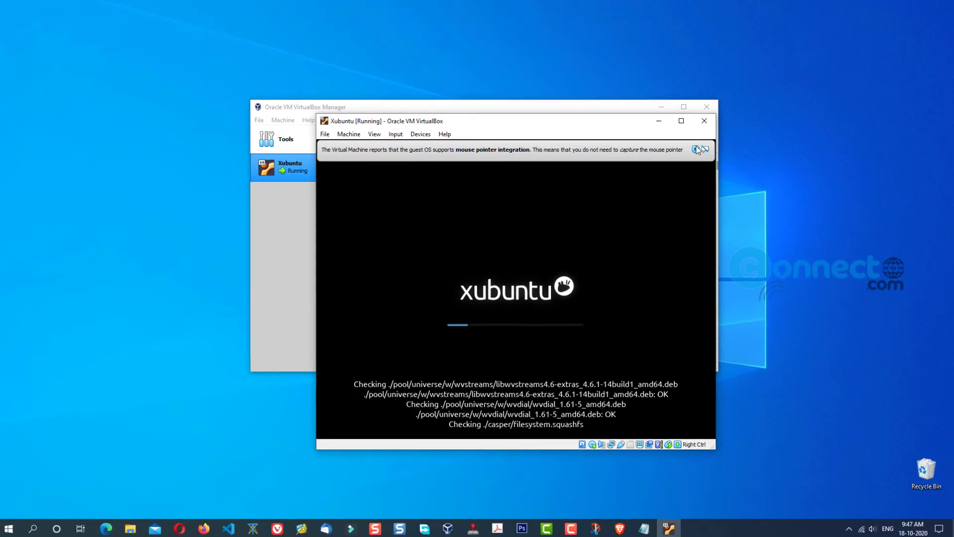
{"action": "left_click", "coordinate": [699, 150]}
{"action": "left_click", "coordinate": [332, 133]}
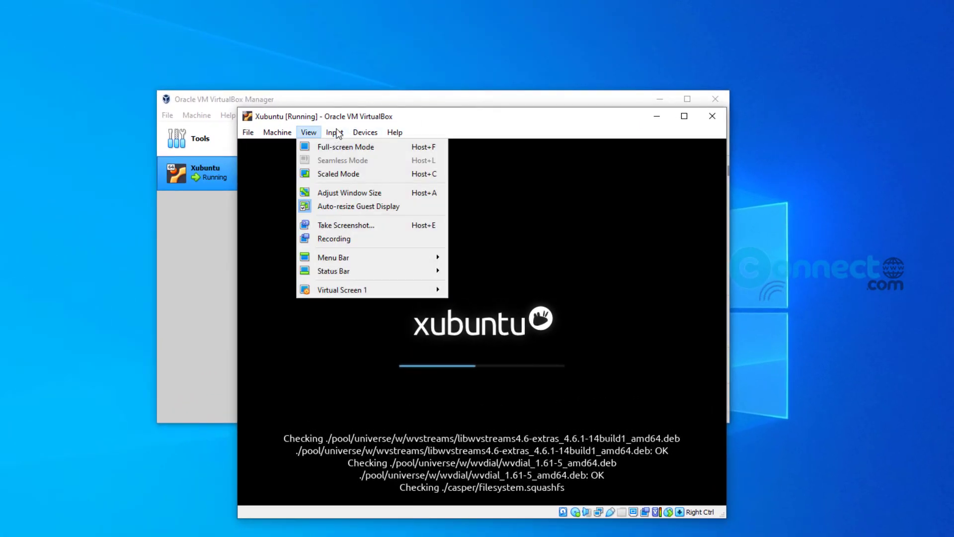
{"action": "mouse_move", "coordinate": [340, 131]}
{"action": "mouse_move", "coordinate": [308, 133]}
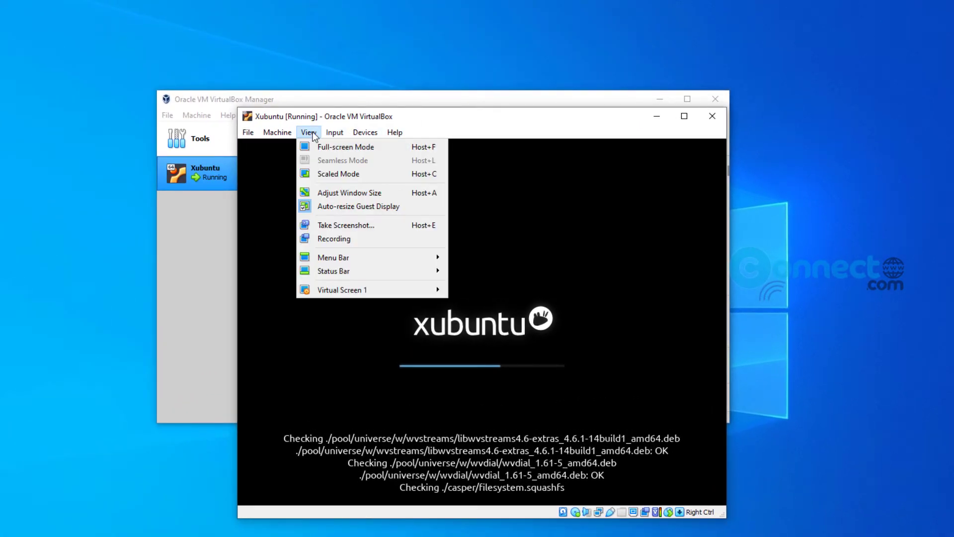
{"action": "left_click", "coordinate": [342, 207]}
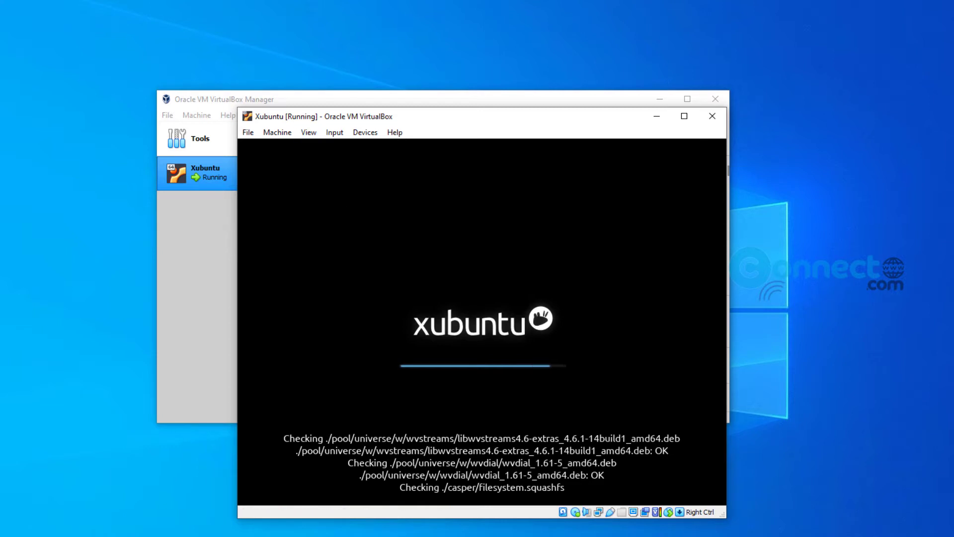
- Try maximizing the running Xubuntu machine's window and restore it to its normal size
{"action": "left_click", "coordinate": [310, 135]}
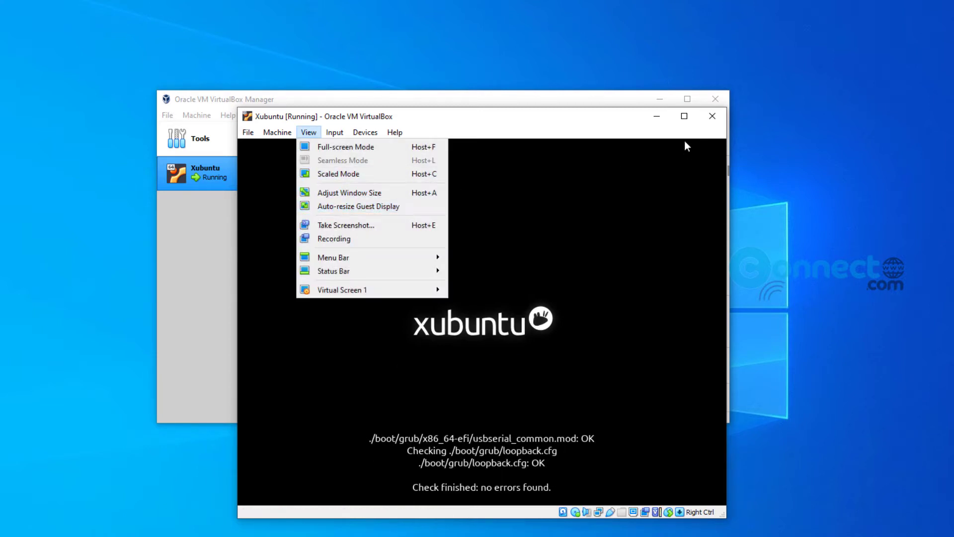
{"action": "left_click", "coordinate": [687, 117]}
{"action": "left_click", "coordinate": [687, 118]}
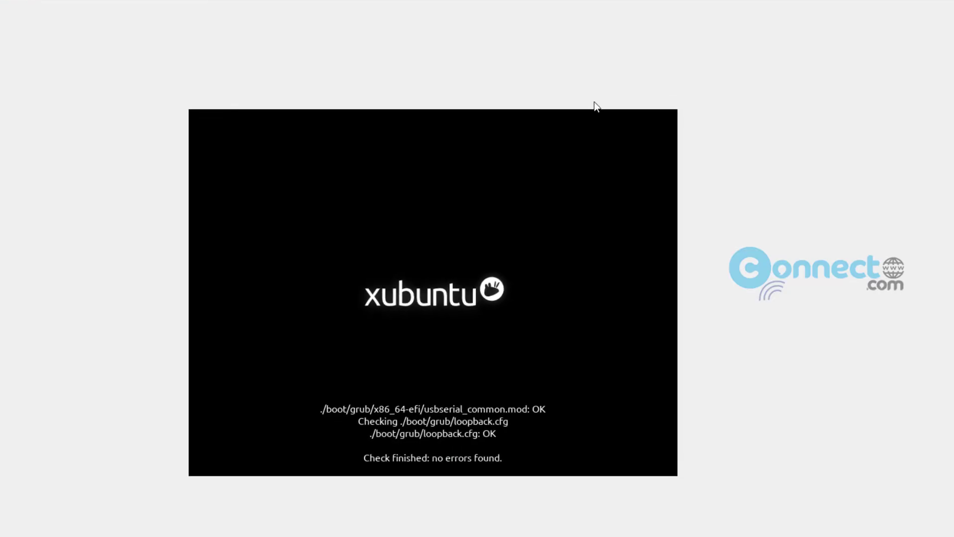
{"action": "left_click", "coordinate": [922, 7]}
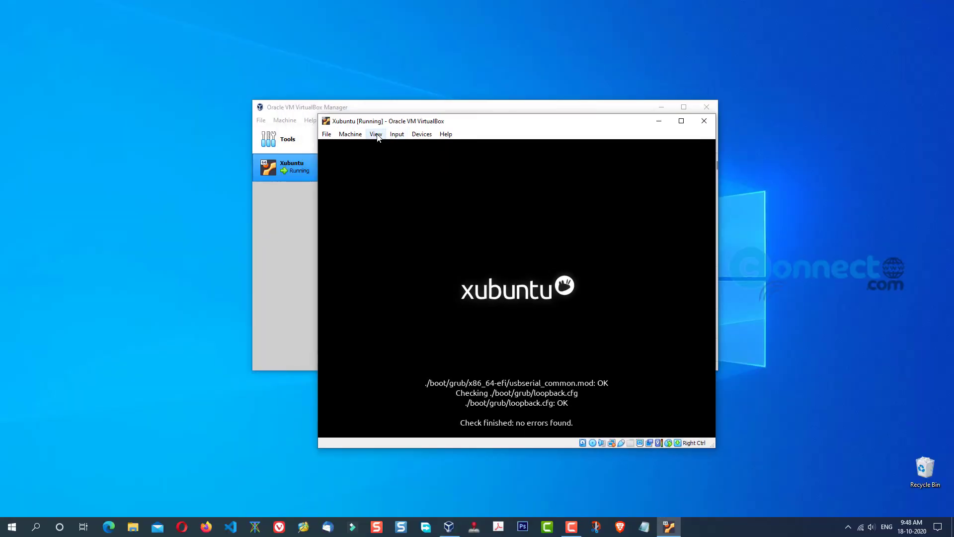
- Turn Auto-resize Guest Display back on and maximize the running Xubuntu machine's window
{"action": "left_click", "coordinate": [376, 135]}
{"action": "left_click", "coordinate": [405, 193]}
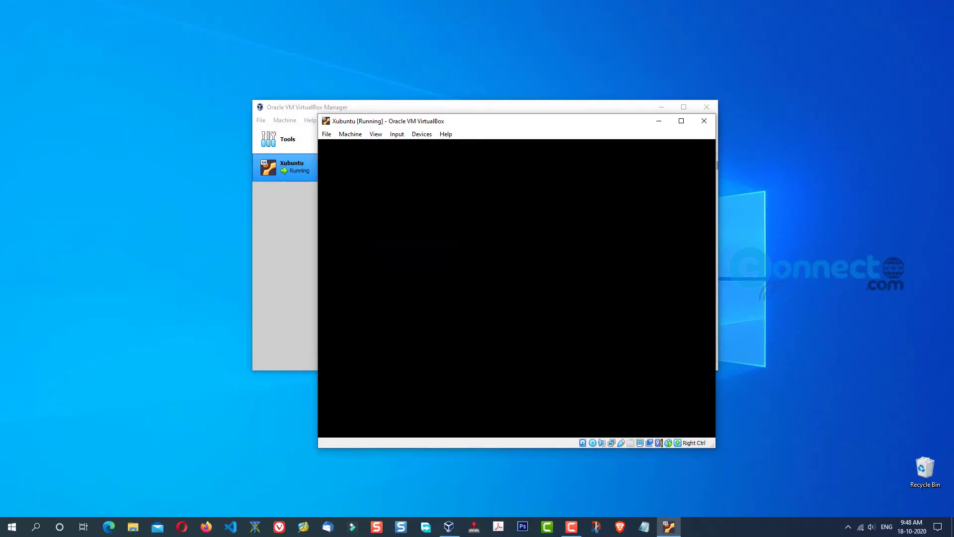
{"action": "left_click", "coordinate": [681, 121]}
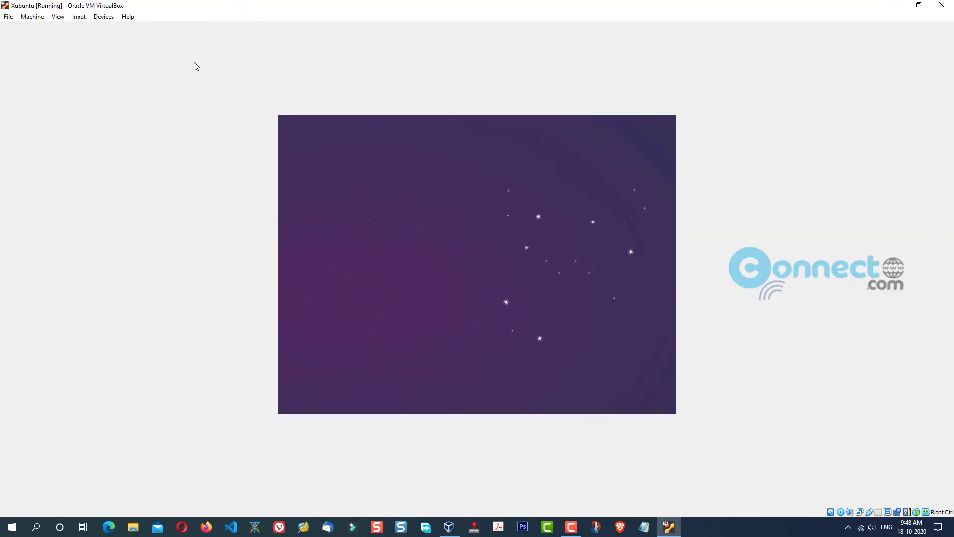
{"action": "left_click", "coordinate": [918, 6]}
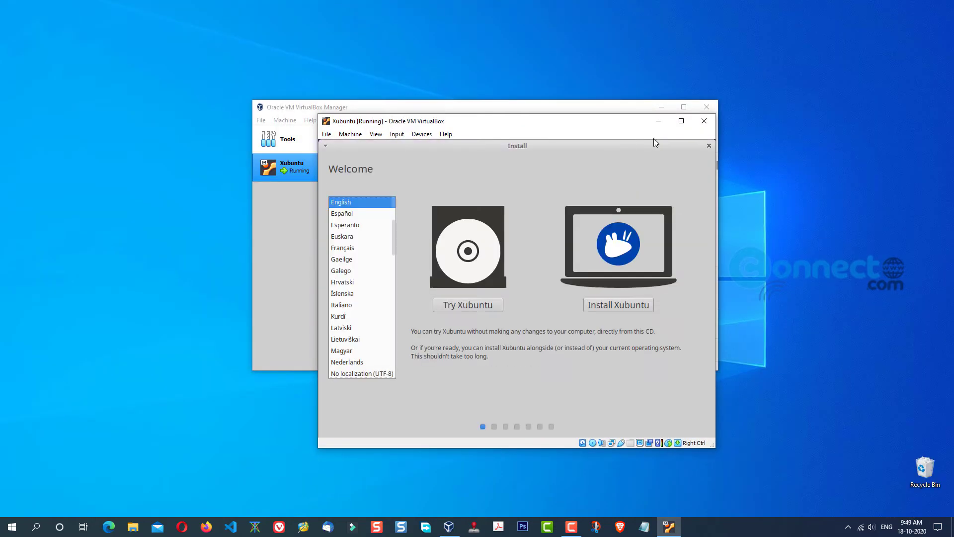
{"action": "left_click", "coordinate": [681, 122]}
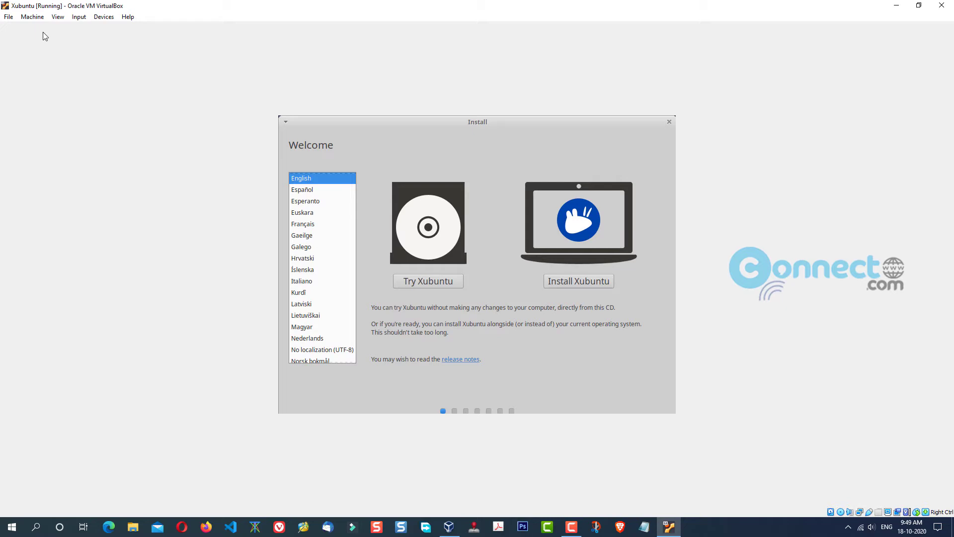
{"action": "left_click", "coordinate": [58, 18]}
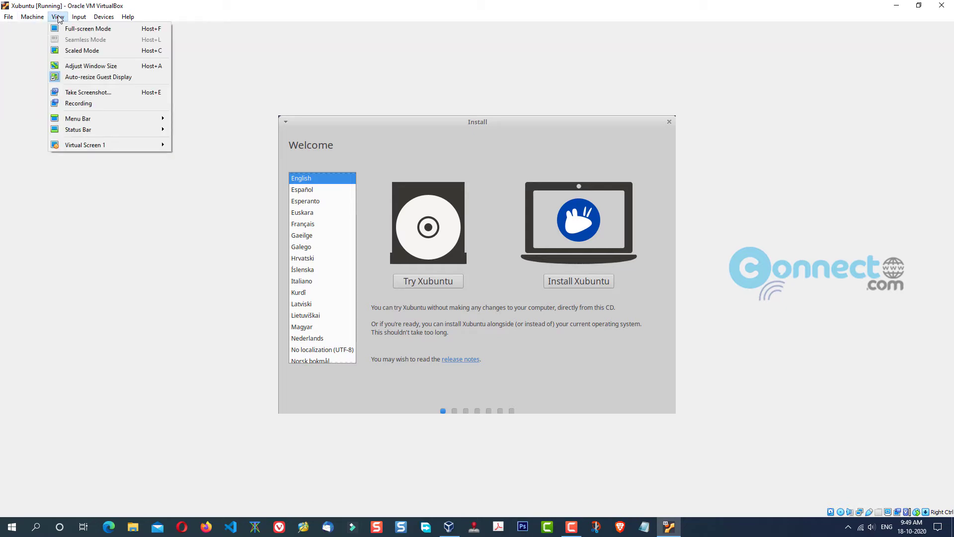
{"action": "left_click", "coordinate": [259, 15]}
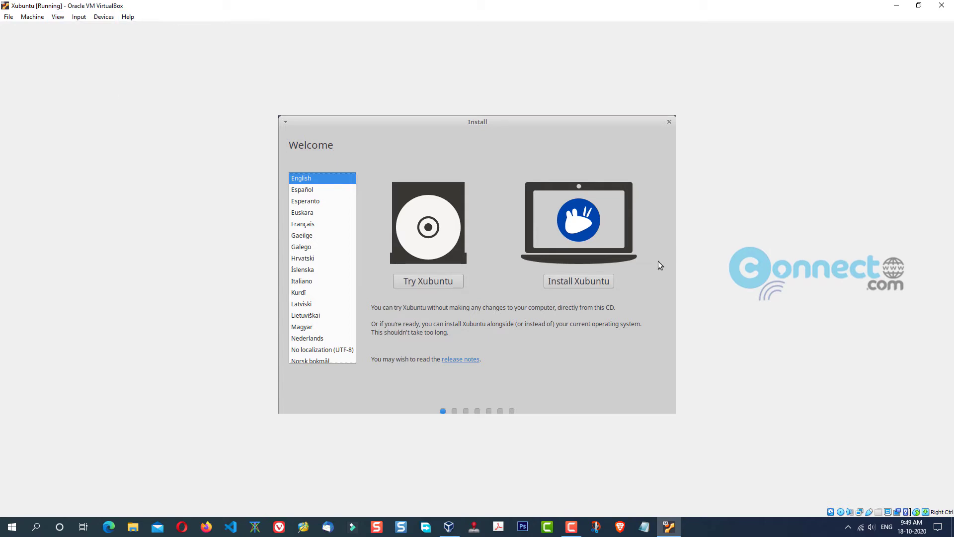
- Start the Xubuntu installation in English with the English (US) keyboard layout and updates downloaded during installation
{"action": "left_click", "coordinate": [595, 281]}
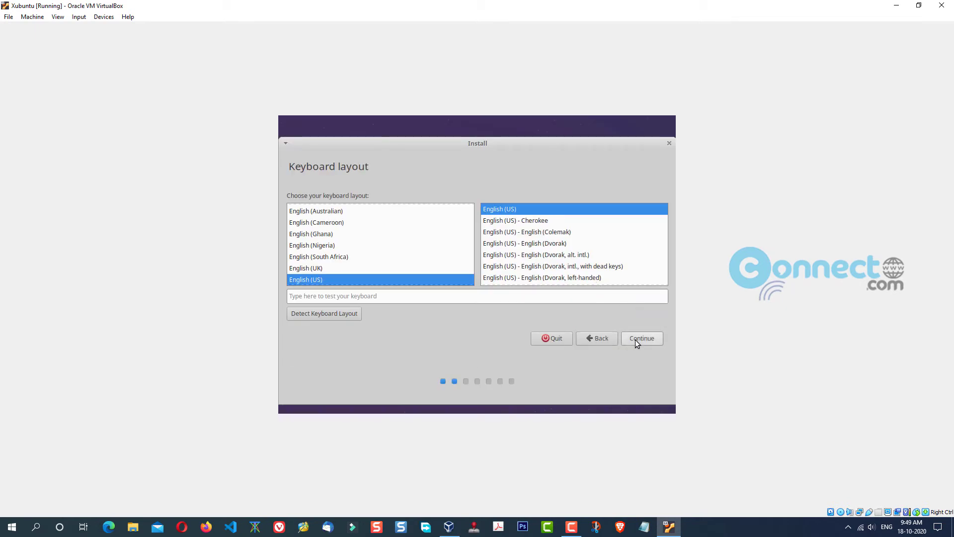
{"action": "left_click", "coordinate": [635, 339]}
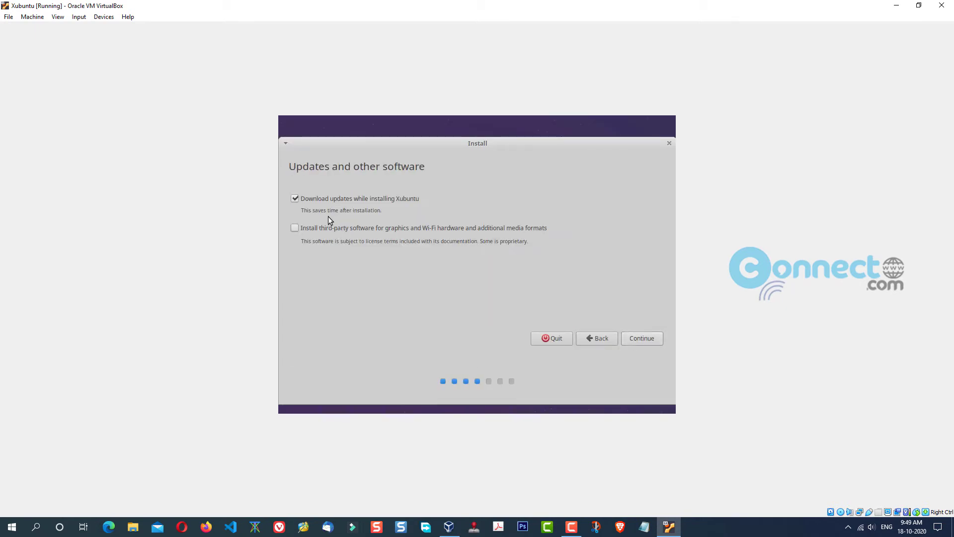
{"action": "left_click", "coordinate": [635, 338]}
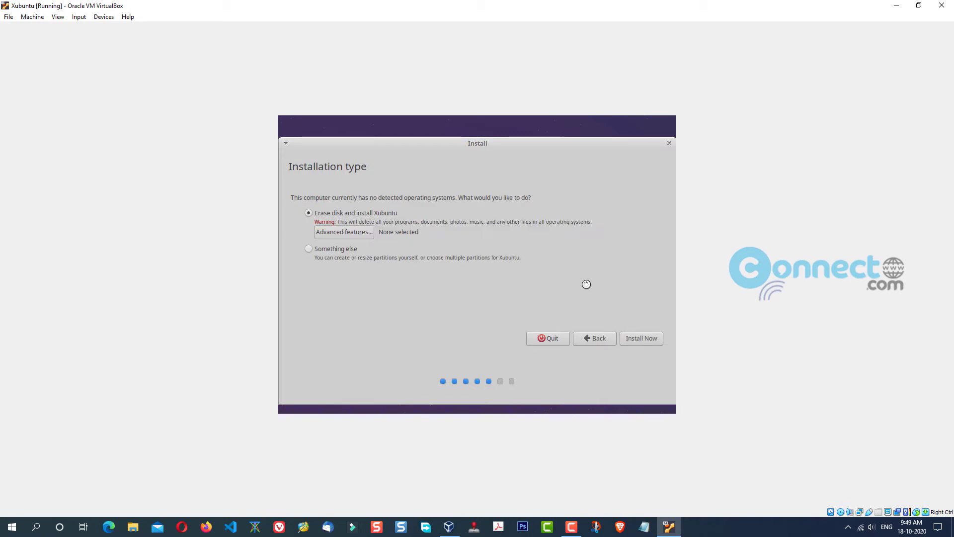
- Install Xubuntu with the erase disk option, write the partition changes to disk, and accept Kolkata as the location
{"action": "left_click", "coordinate": [630, 337]}
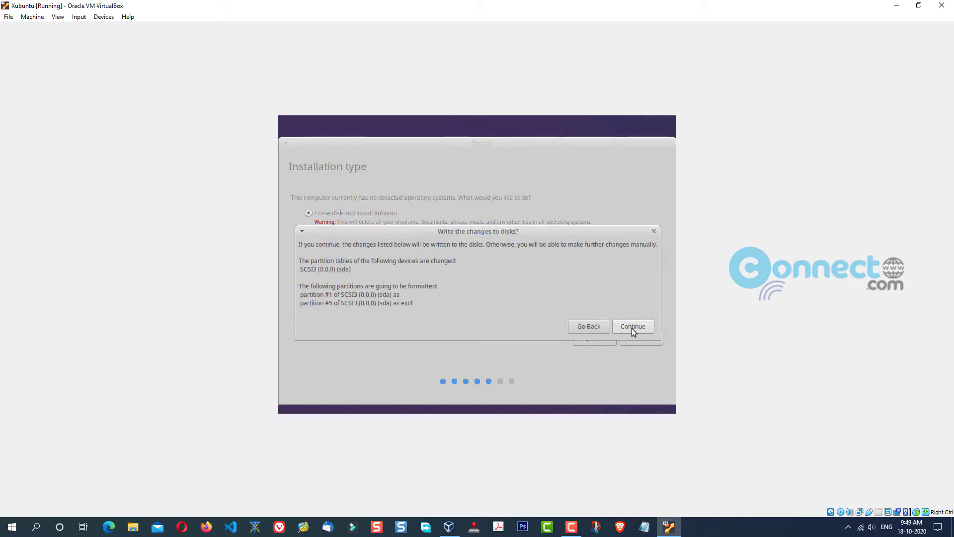
{"action": "left_click", "coordinate": [632, 327]}
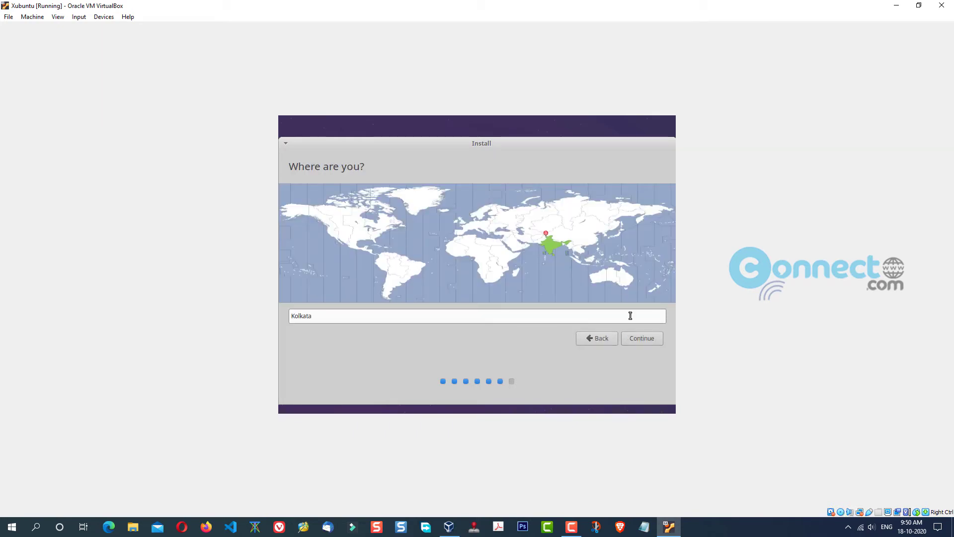
{"action": "left_click", "coordinate": [641, 341]}
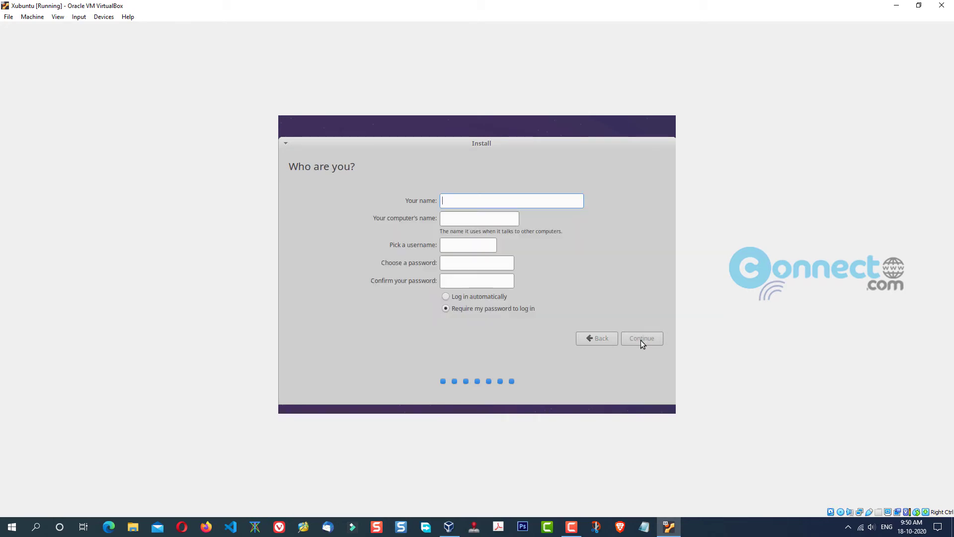
- Enter the user's name and set the computer's name to connectwww
{"action": "type", "text": "Manikandan"}
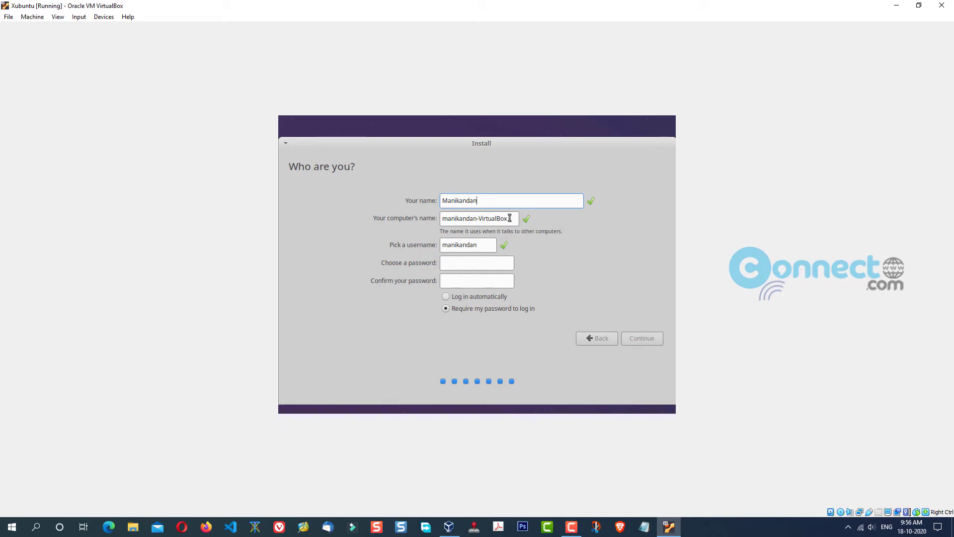
{"action": "left_click_drag", "start_coordinate": [509, 218], "coordinate": [433, 218]}
{"action": "type", "text": "connectwww"}
- Enter and confirm the account password, choose to log in automatically, and continue the installation
{"action": "left_click", "coordinate": [494, 262]}
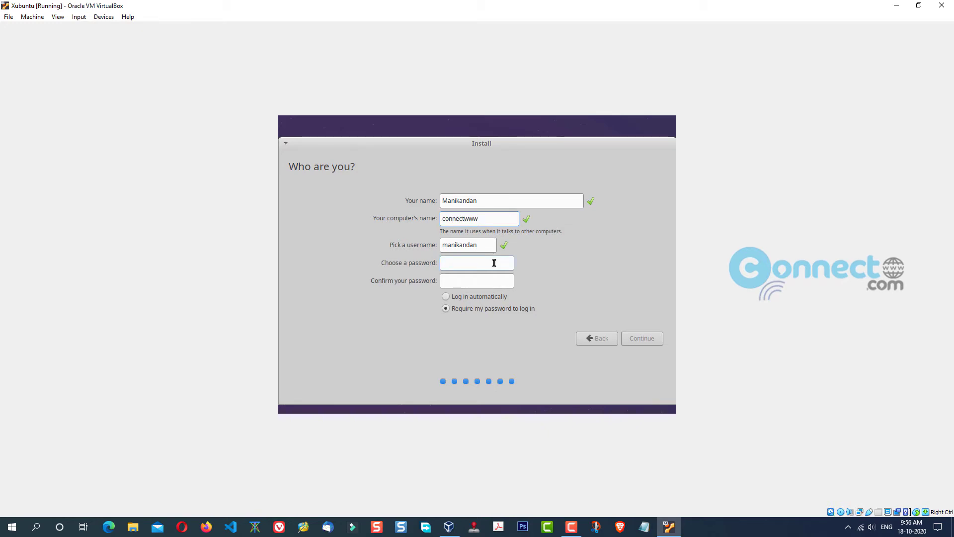
{"action": "type", "text": "●●●●●●"}
{"action": "type", "text": "●●●●●●●●●●"}
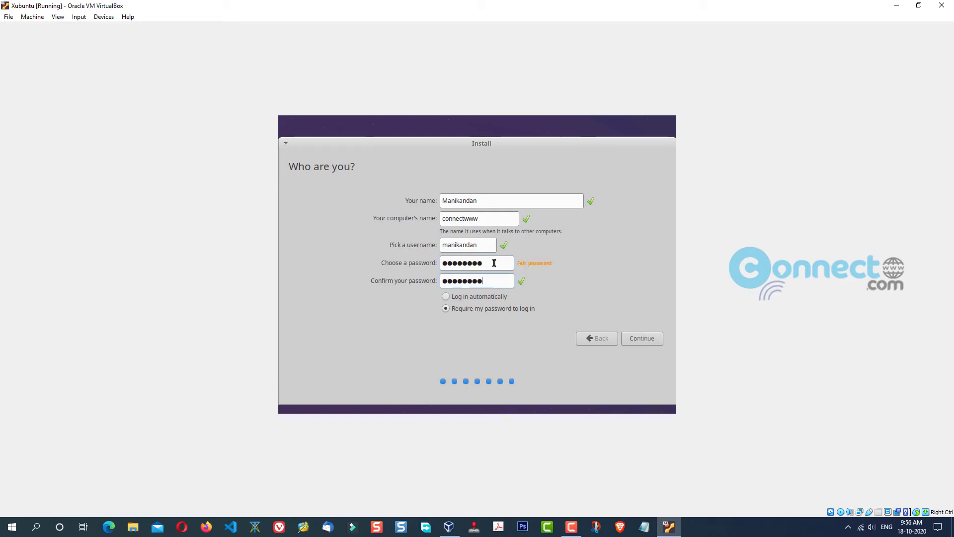
{"action": "left_click", "coordinate": [445, 296]}
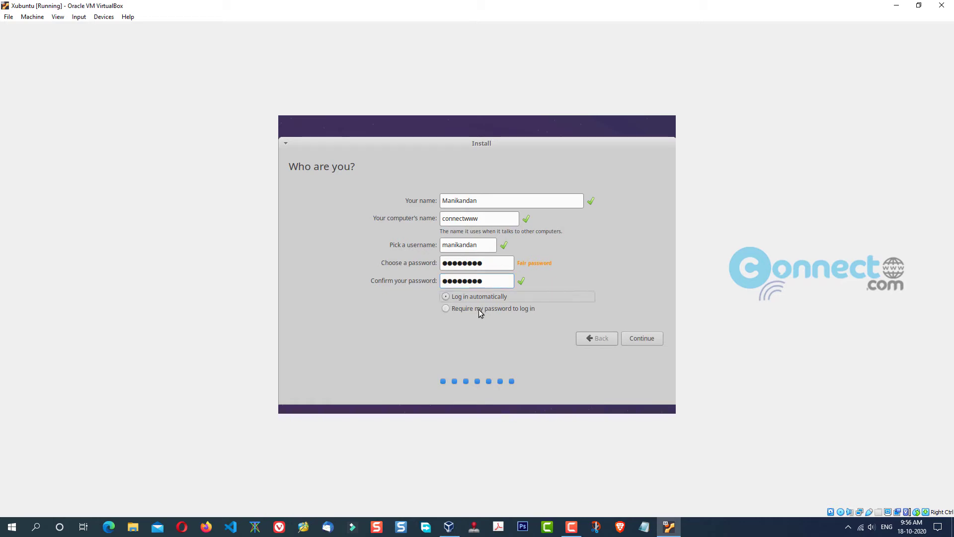
{"action": "left_click", "coordinate": [633, 338]}
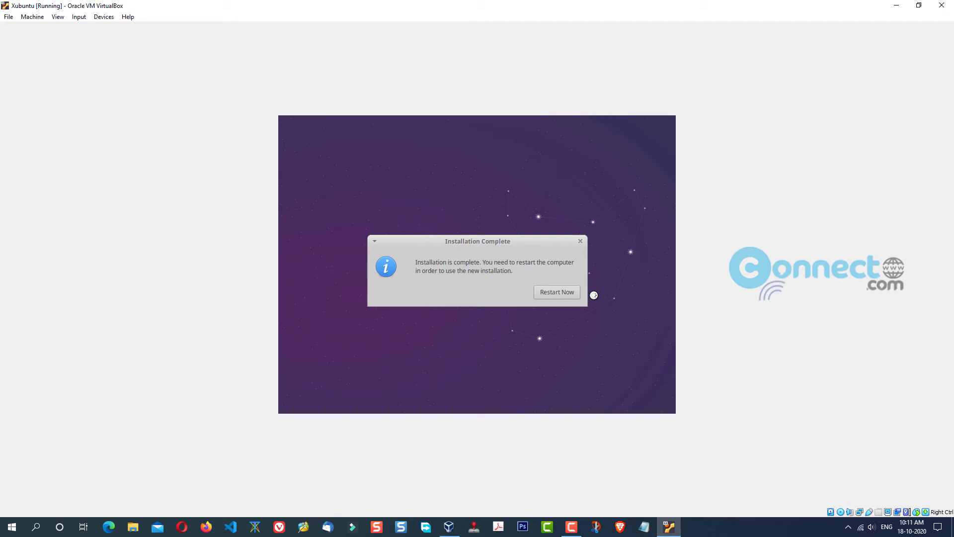
- Restart the machine into the new installation, checking its optical drive for installation media, and dismiss the mouse pointer integration message
{"action": "left_click", "coordinate": [577, 292]}
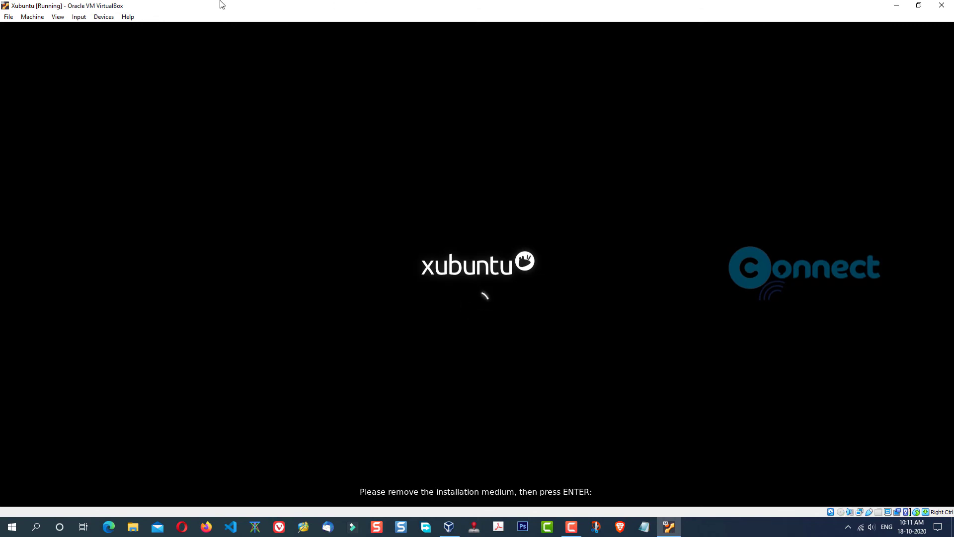
{"action": "left_click", "coordinate": [113, 18]}
{"action": "mouse_move", "coordinate": [149, 28]}
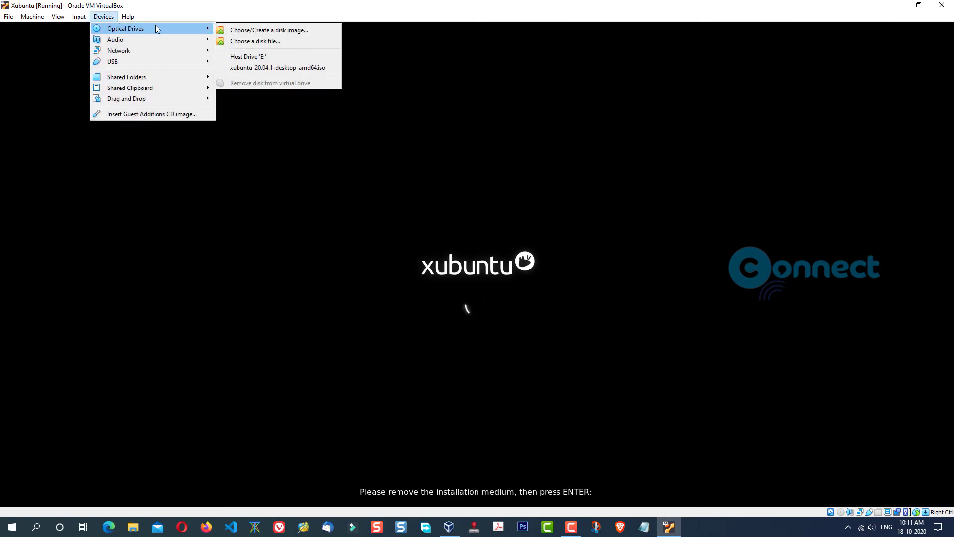
{"action": "left_click", "coordinate": [499, 14]}
{"action": "key", "text": "Return"}
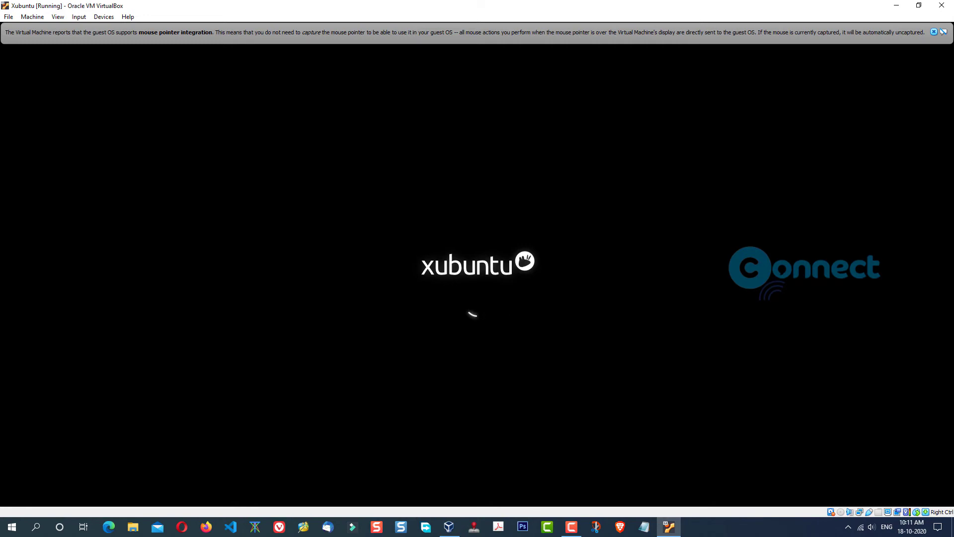
{"action": "left_click", "coordinate": [934, 32]}
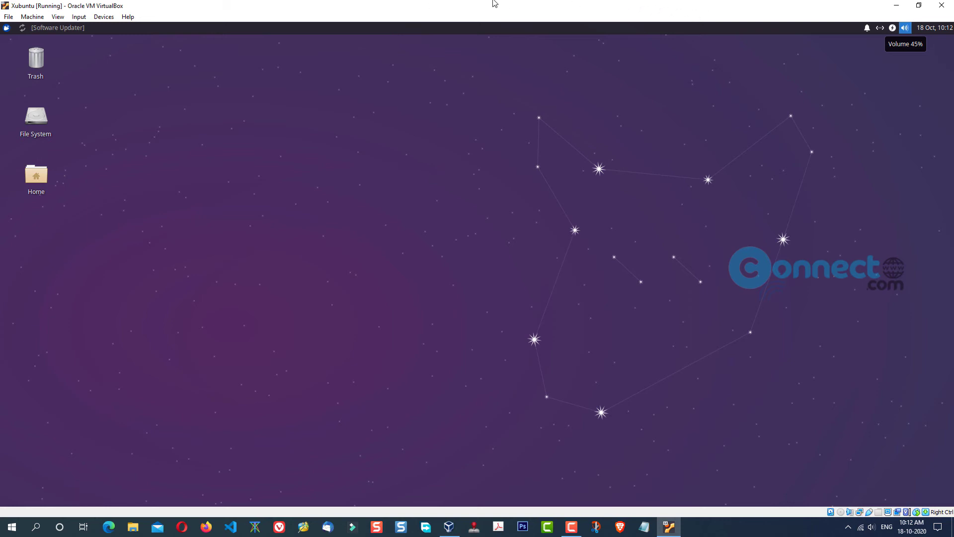
{"action": "left_click", "coordinate": [7, 28]}
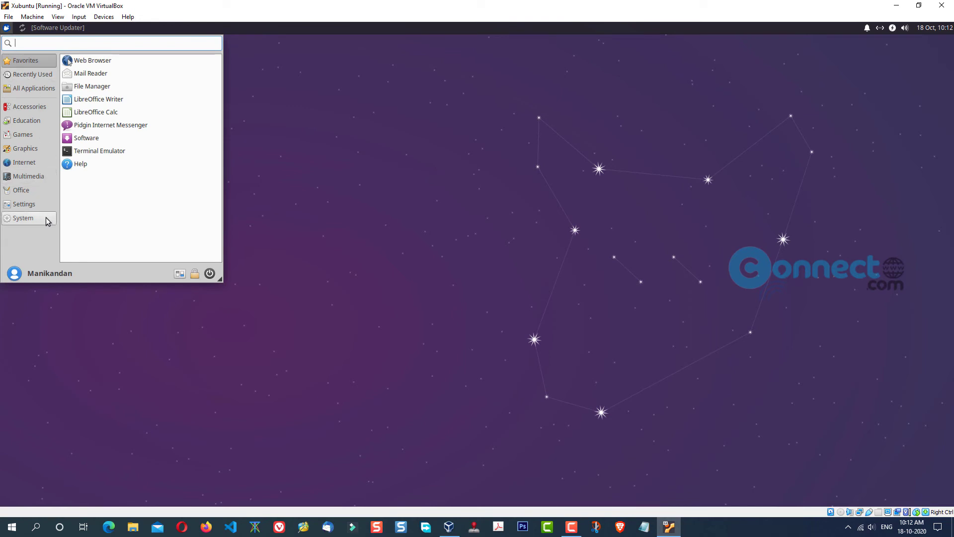
{"action": "left_click", "coordinate": [341, 196]}
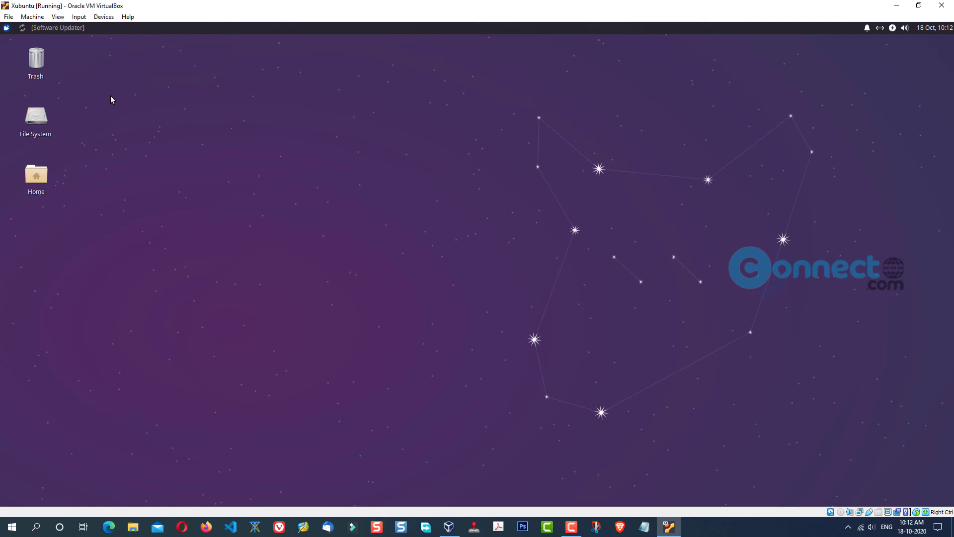
- Switch the Xubuntu virtual machine to full-screen mode
{"action": "left_click", "coordinate": [58, 16]}
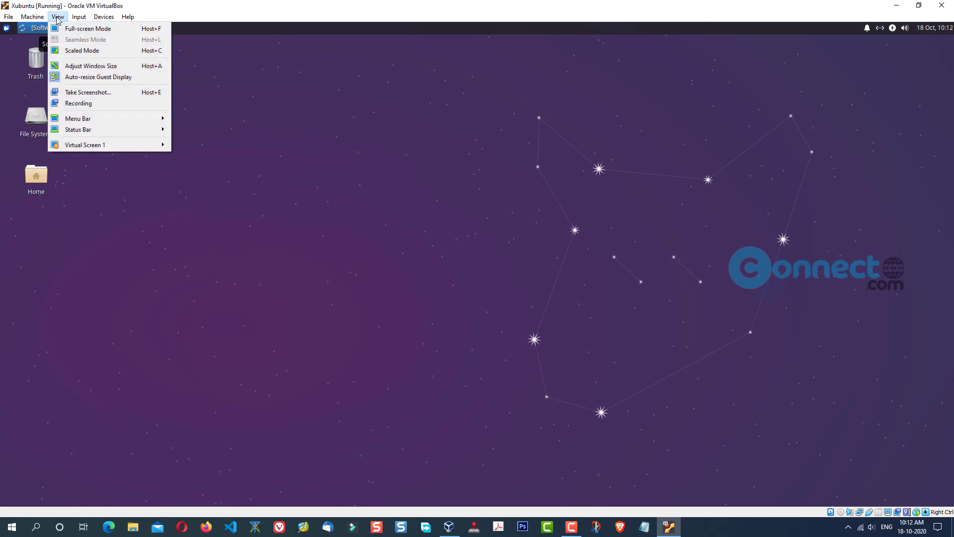
{"action": "left_click", "coordinate": [75, 30]}
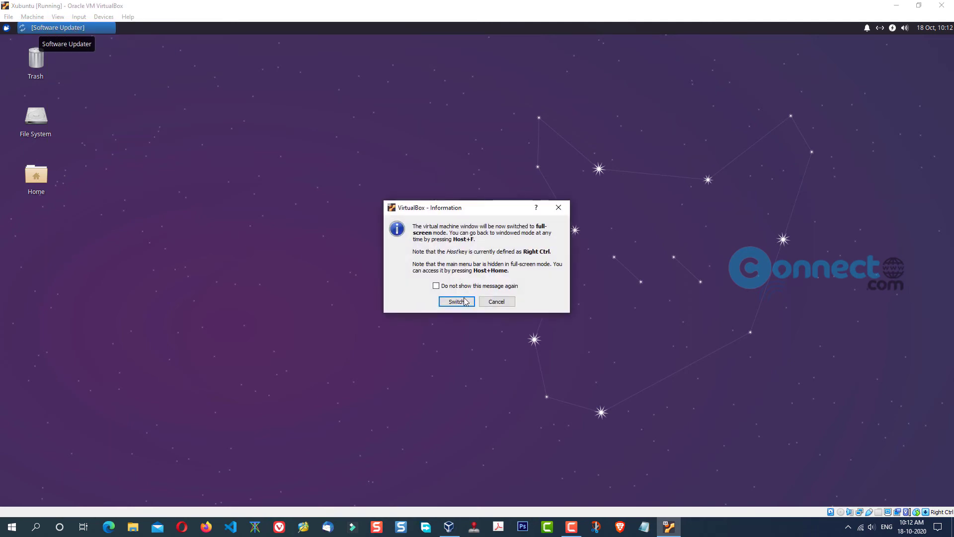
{"action": "left_click", "coordinate": [457, 301]}
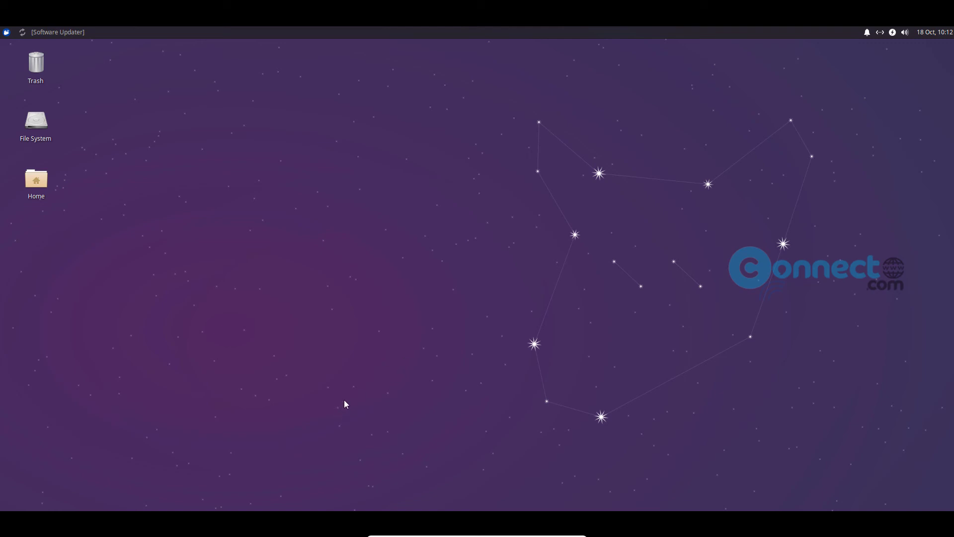
- Set the Xubuntu display resolution to 1920x1080, keep the configuration, and close the Display settings
{"action": "left_click", "coordinate": [7, 32]}
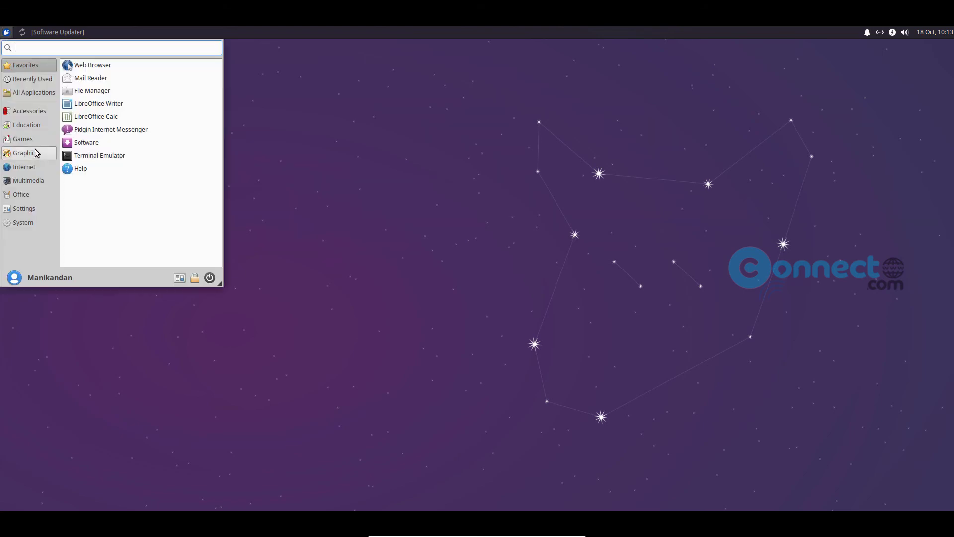
{"action": "left_click", "coordinate": [42, 226]}
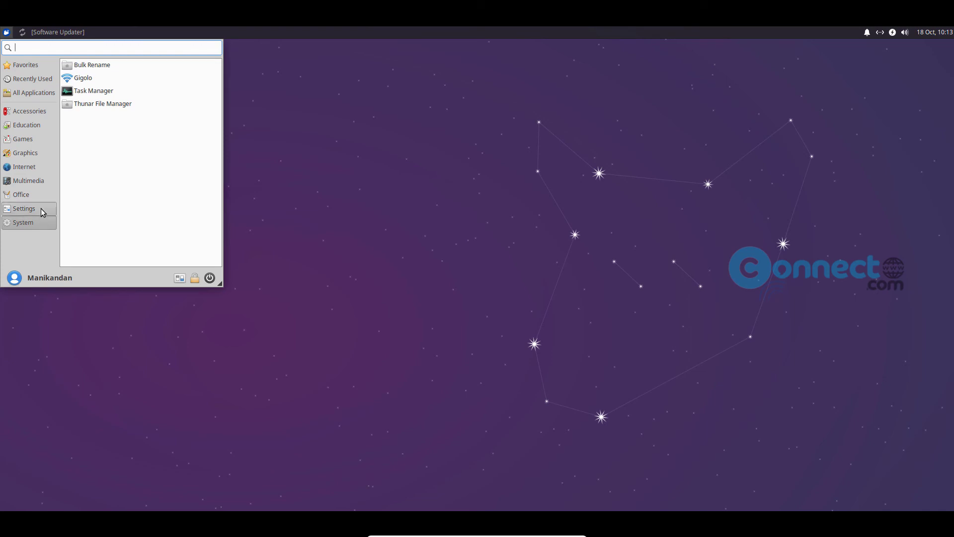
{"action": "left_click", "coordinate": [43, 208]}
{"action": "left_click", "coordinate": [106, 181]}
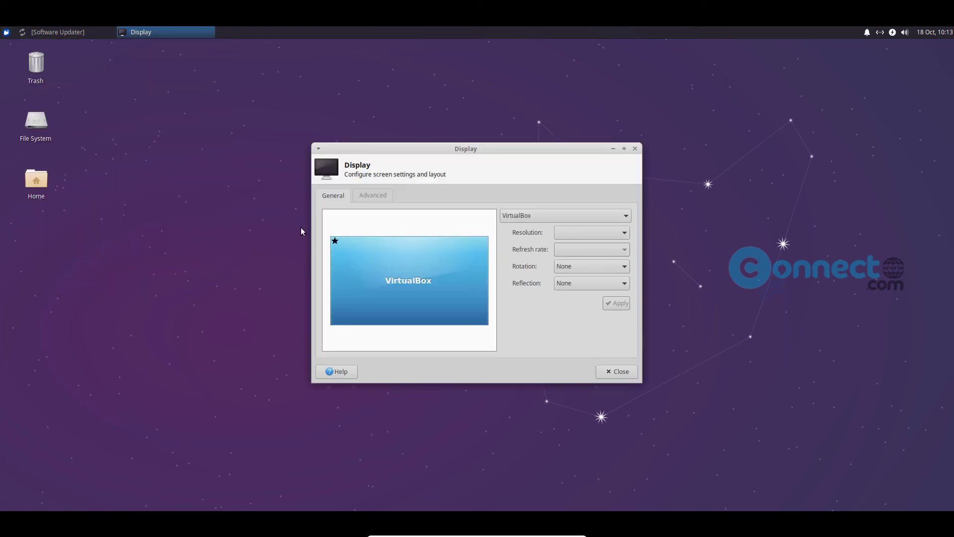
{"action": "left_click", "coordinate": [615, 233]}
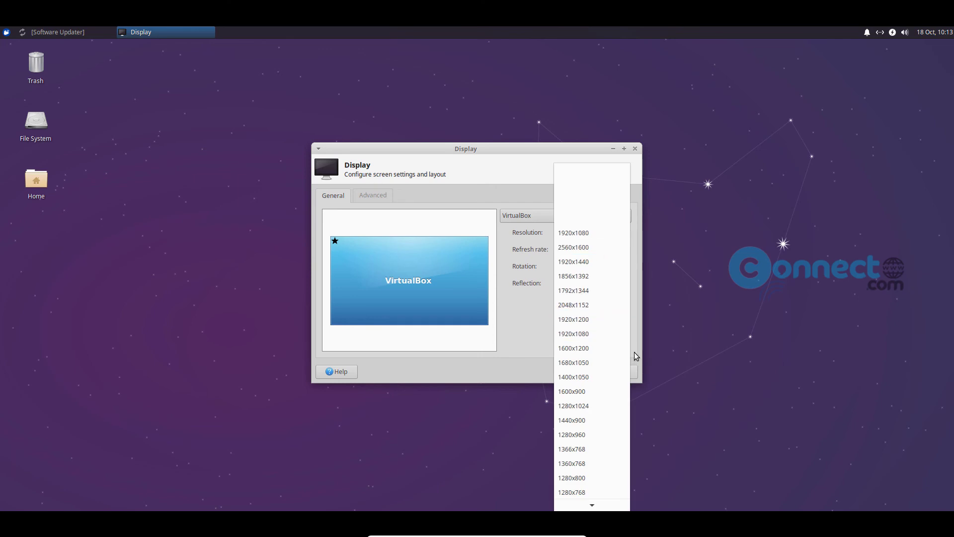
{"action": "left_click", "coordinate": [622, 334]}
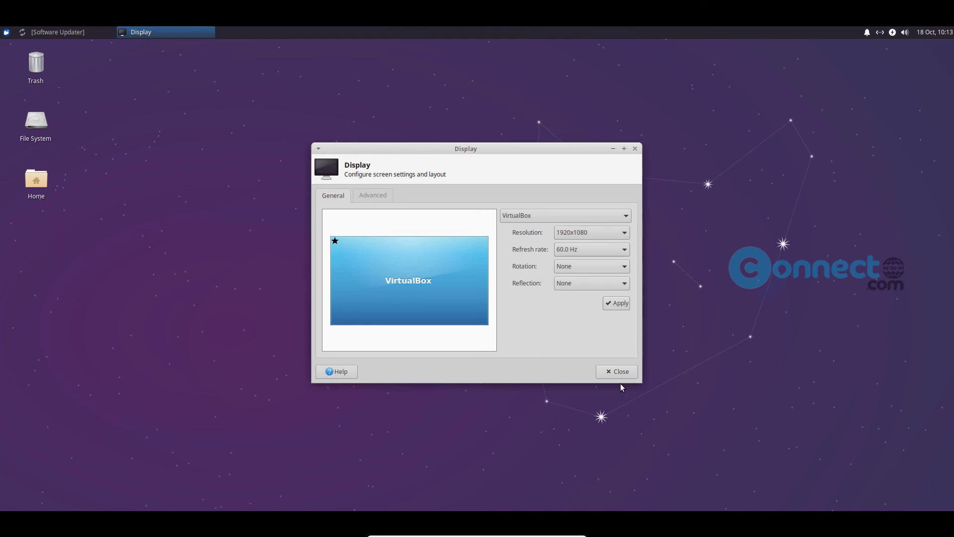
{"action": "left_click", "coordinate": [616, 303]}
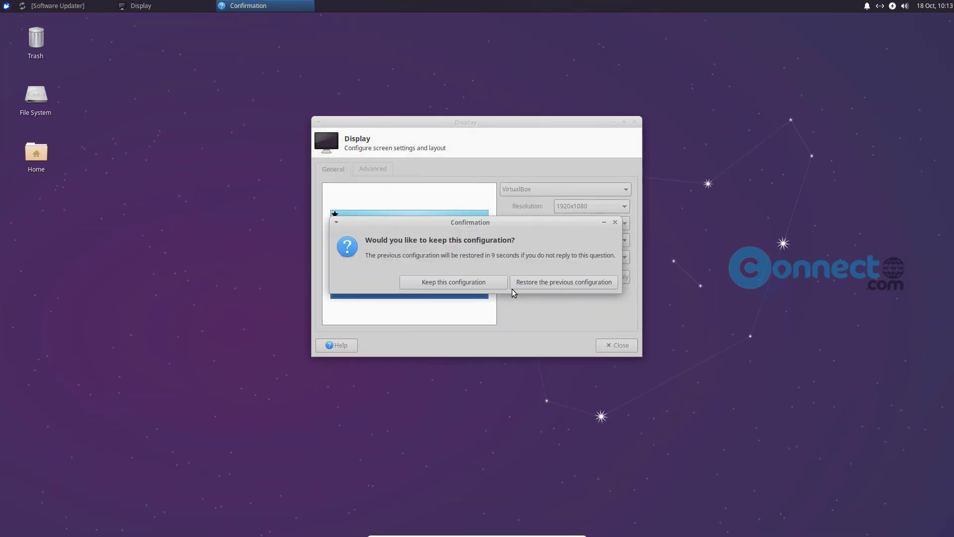
{"action": "left_click", "coordinate": [479, 287]}
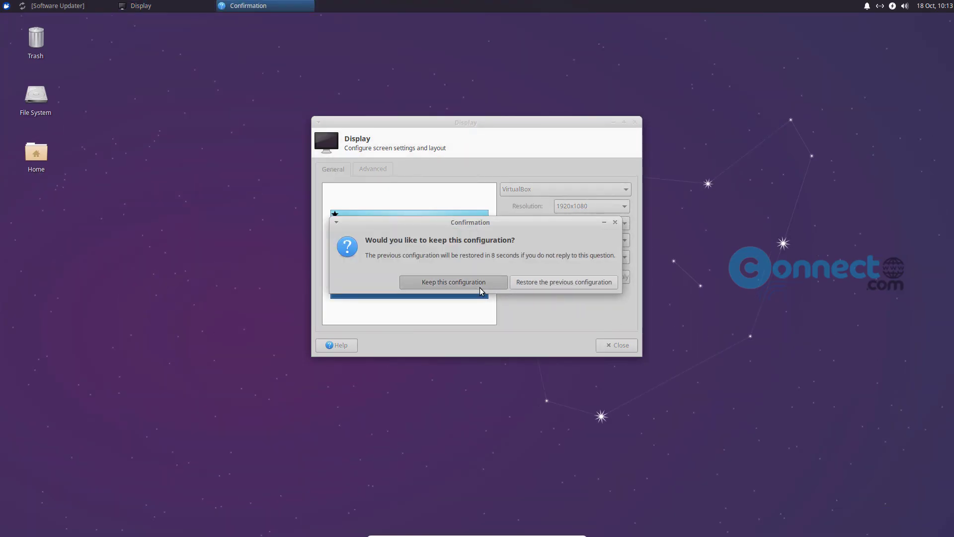
{"action": "left_click", "coordinate": [630, 349]}
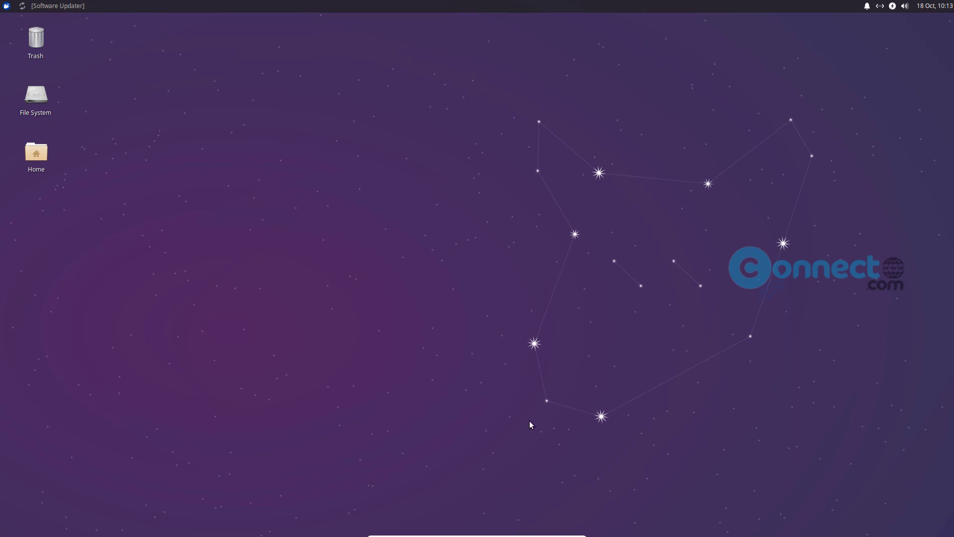
{"action": "left_click", "coordinate": [7, 5]}
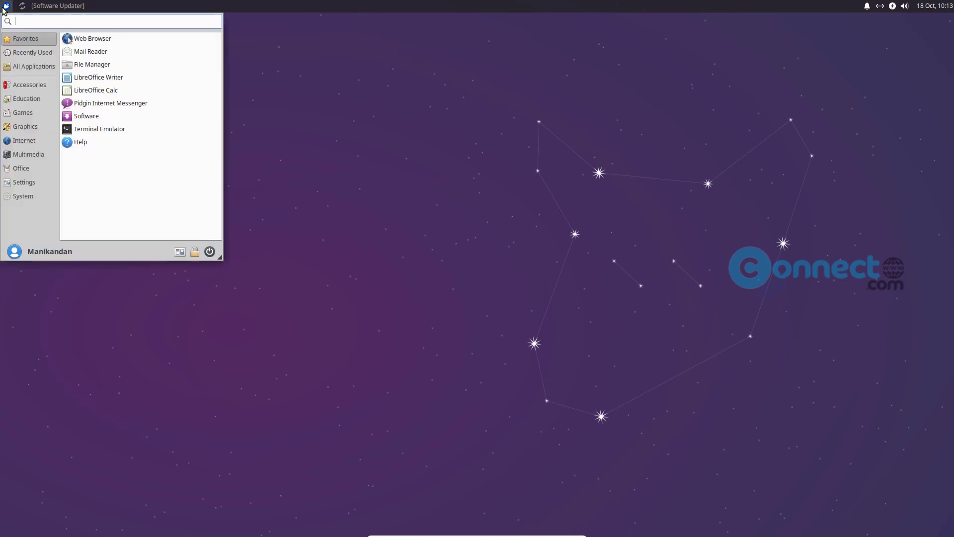
{"action": "left_click", "coordinate": [427, 265]}
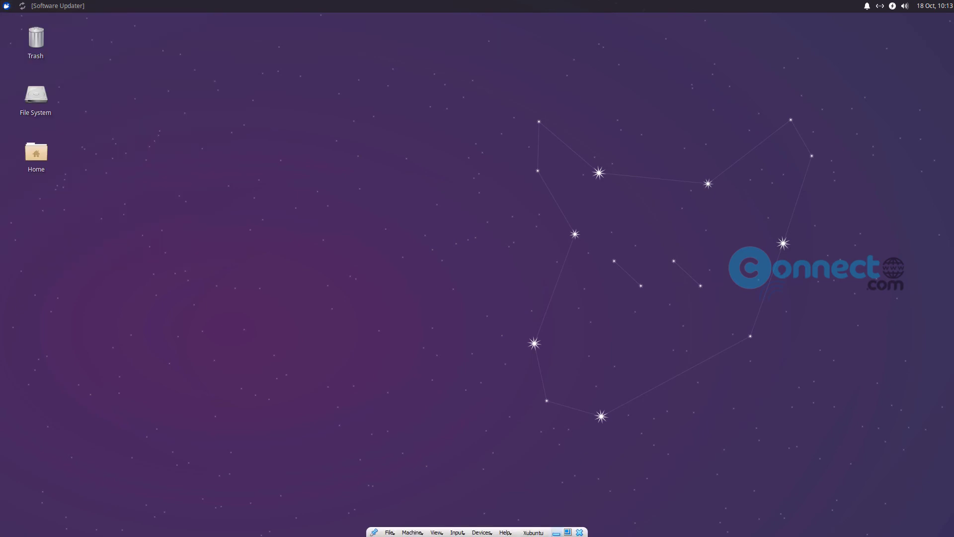
- Switch the Xubuntu virtual machine from full-screen to scaled mode and maximize its window
{"action": "left_click", "coordinate": [568, 531]}
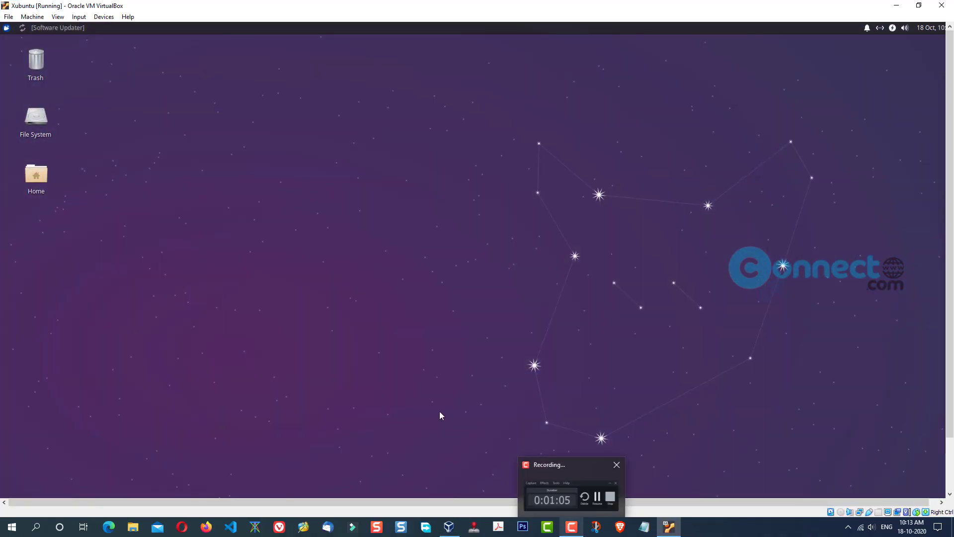
{"action": "left_click", "coordinate": [58, 18]}
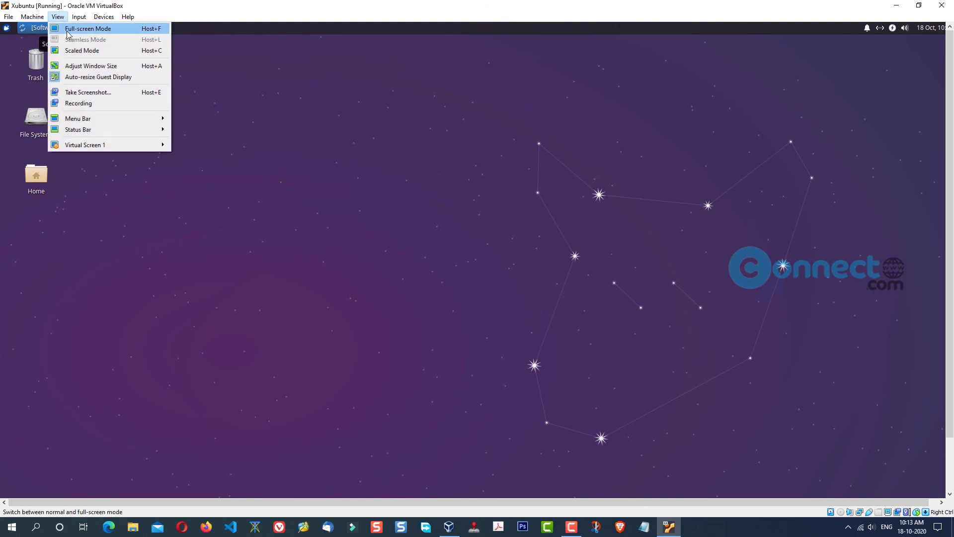
{"action": "left_click", "coordinate": [82, 52]}
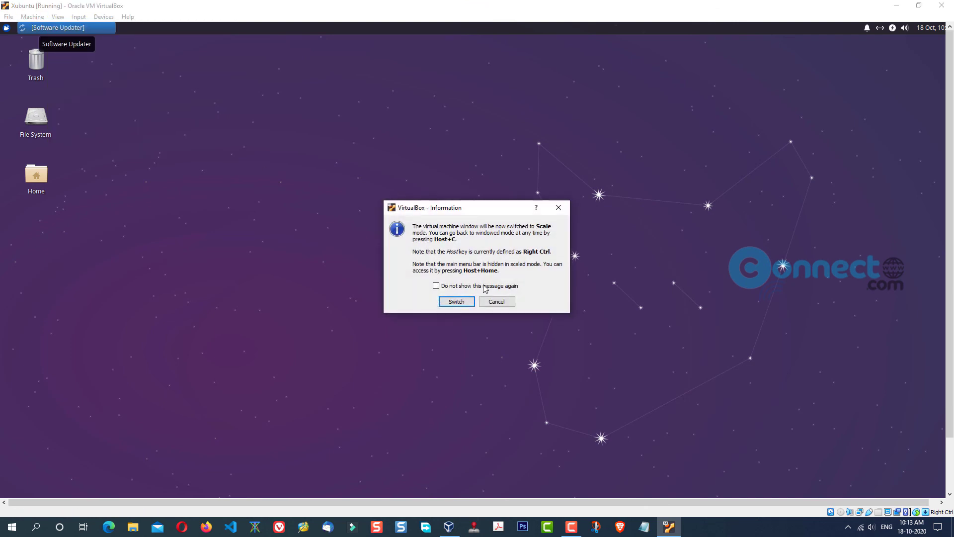
{"action": "left_click", "coordinate": [470, 300]}
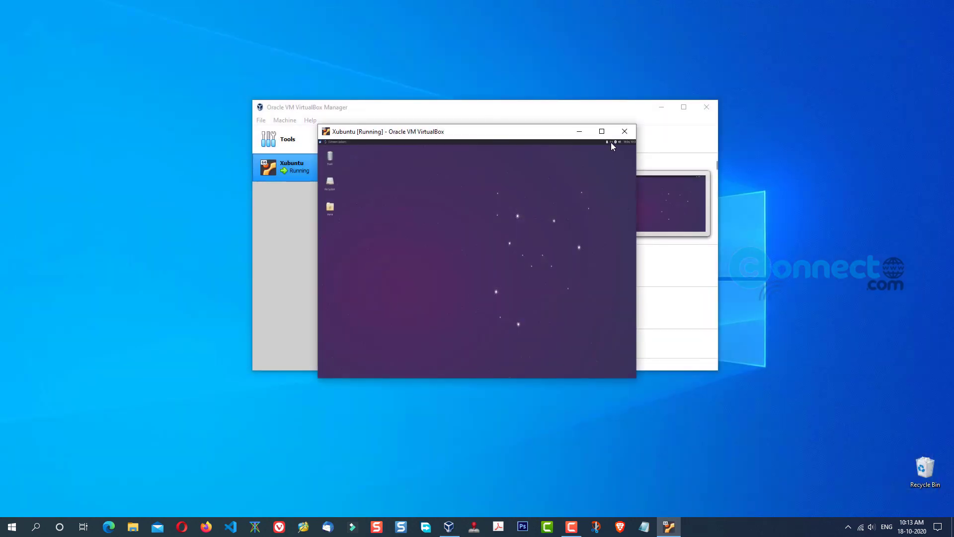
{"action": "left_click", "coordinate": [603, 131]}
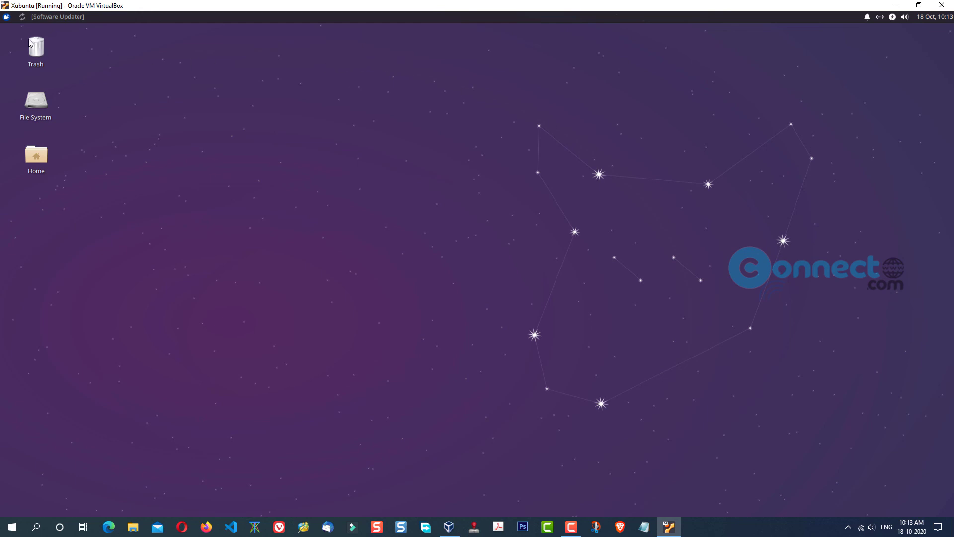
- Check the applications menu in scaled mode, and test the display scaling by restoring and re-maximizing the virtual machine window
{"action": "left_click", "coordinate": [6, 18]}
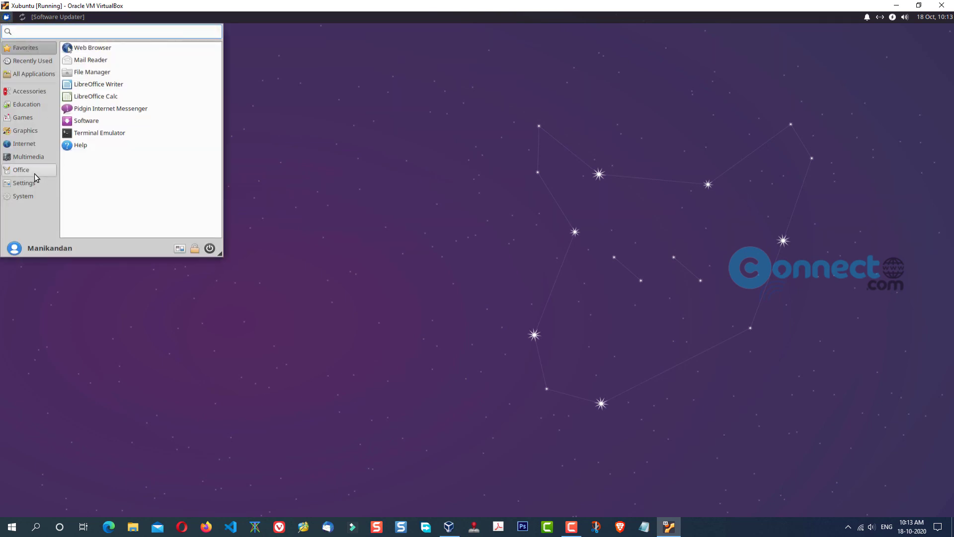
{"action": "left_click", "coordinate": [364, 212]}
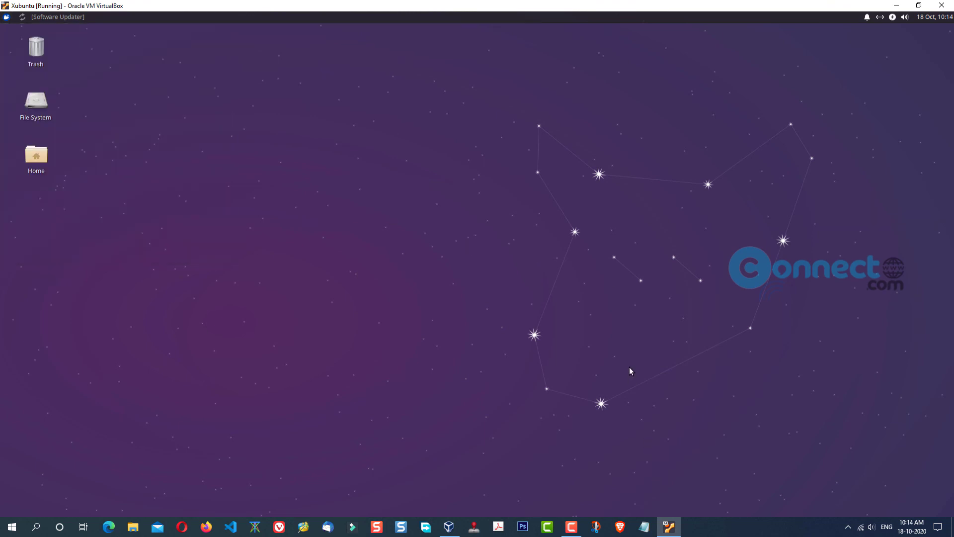
{"action": "left_click", "coordinate": [918, 6]}
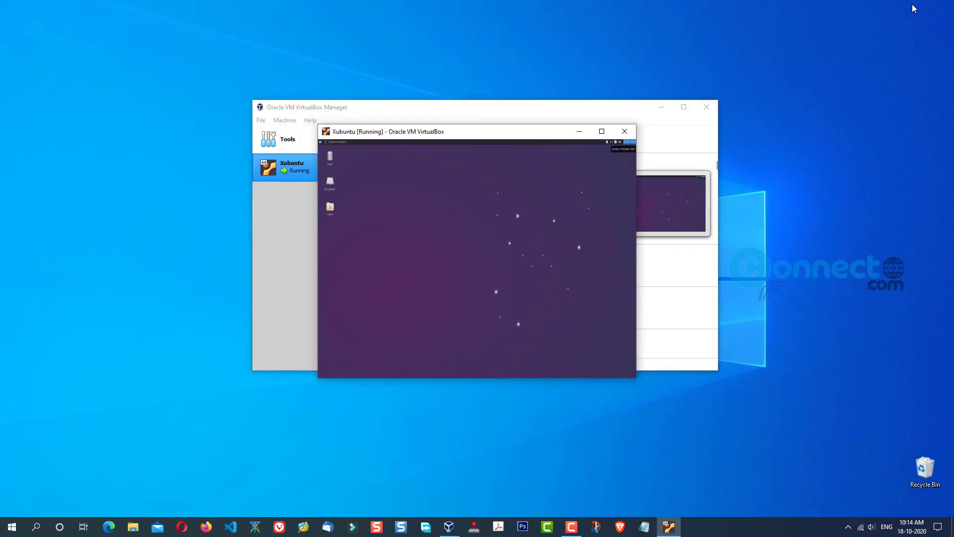
{"action": "left_click", "coordinate": [602, 131]}
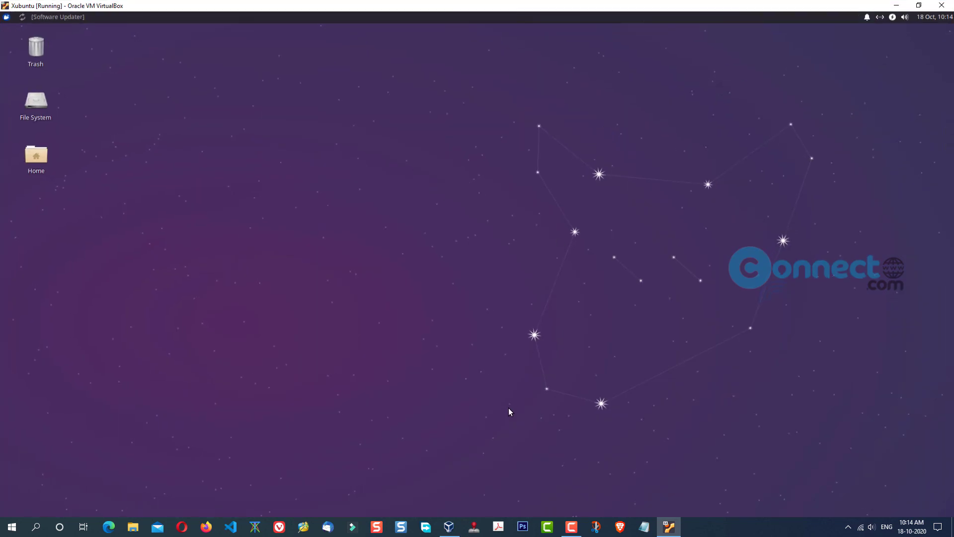